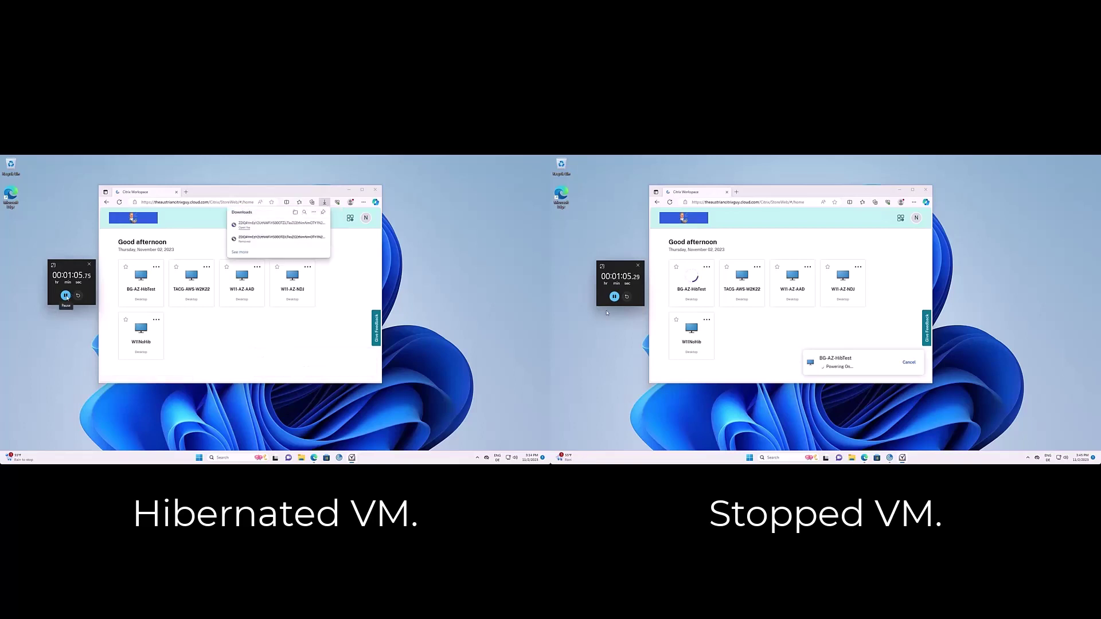
Launch the BG-AZ-HibTest desktop on the stopped VM and stop the timer at 96 seconds
click(244, 228)
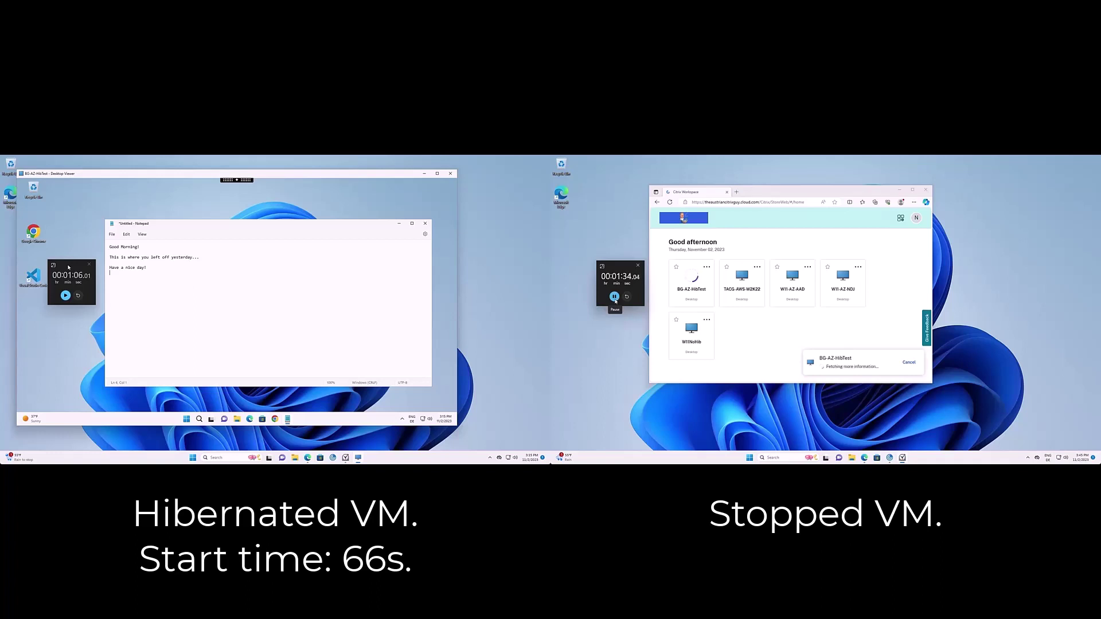
click(615, 297)
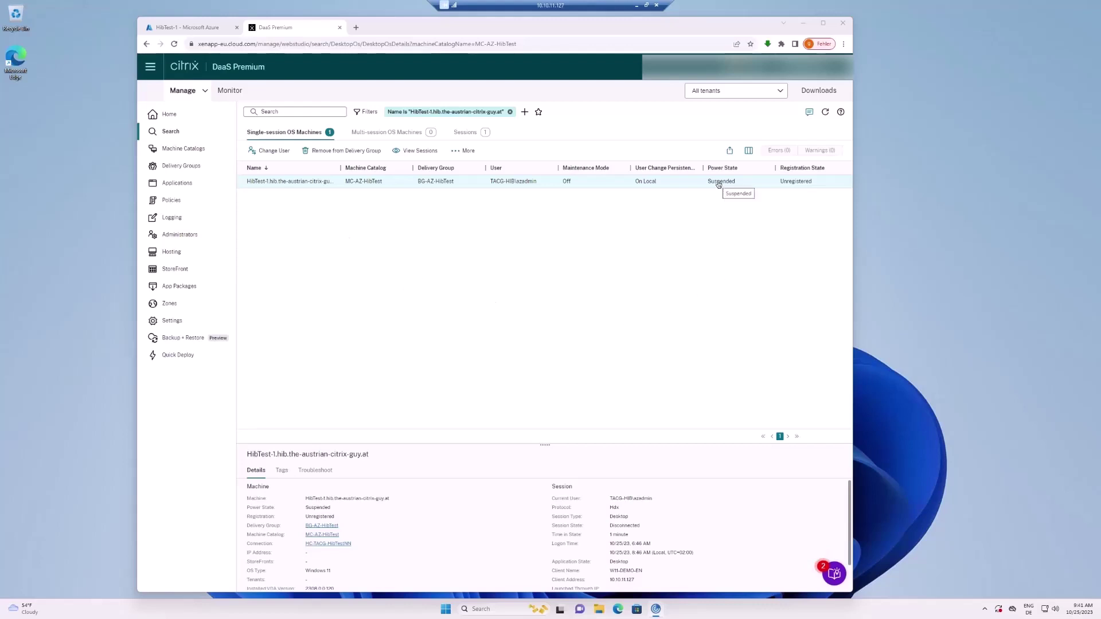
Switch to the HibTest-1 VM's overview page in Microsoft Azure
click(189, 27)
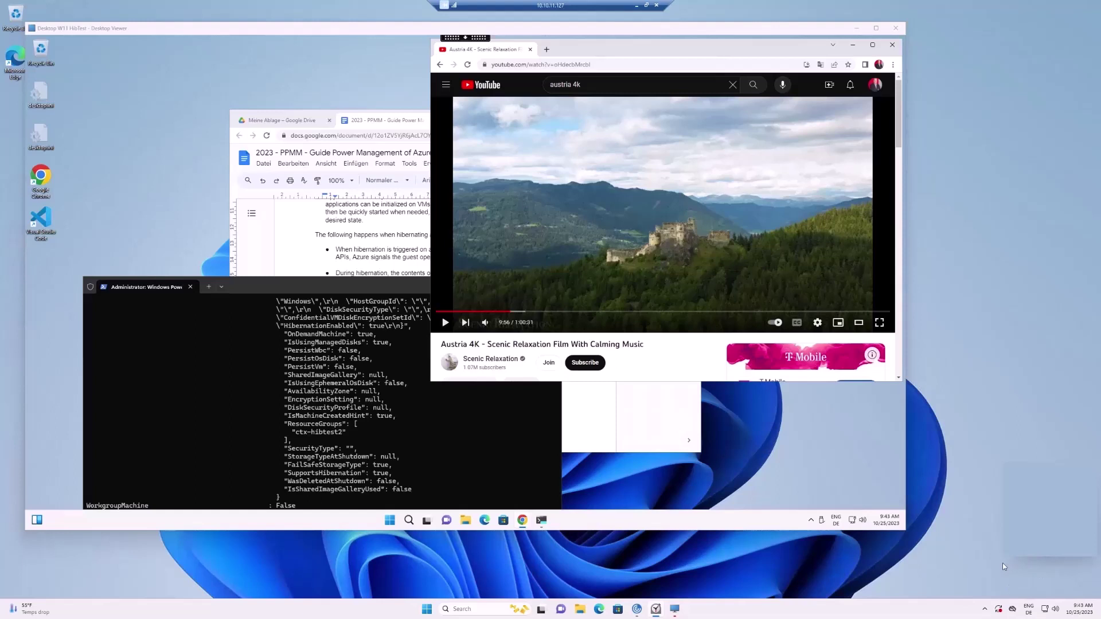
Bring the Google Docs guide forward and open Azure's Hibernation Preview feature details
click(415, 125)
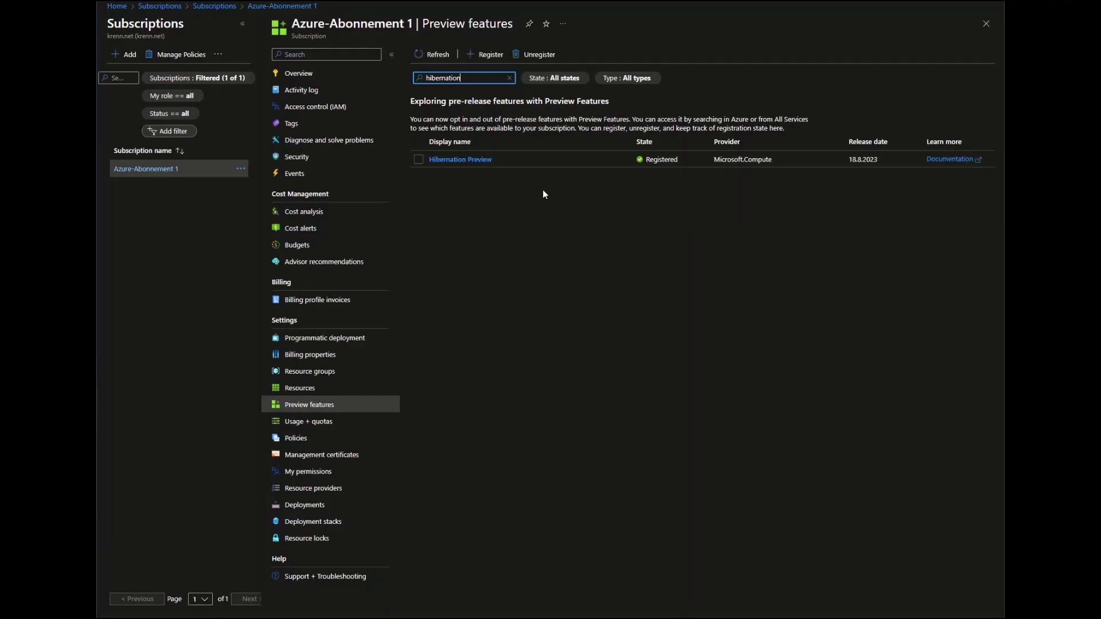
click(459, 160)
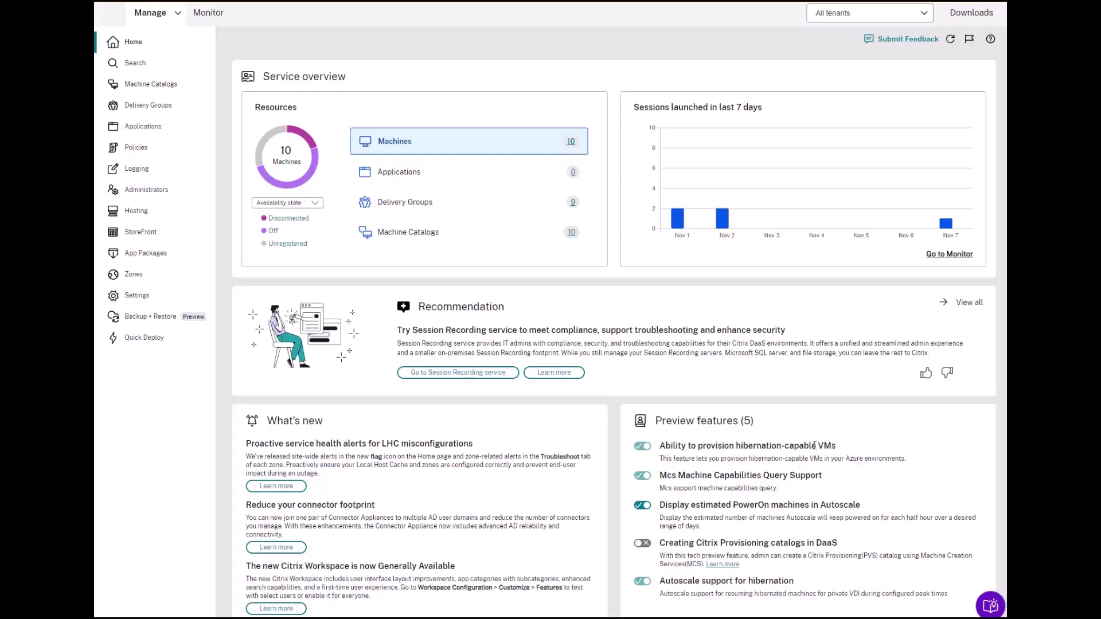
Highlight the 'Ability to provision hibernation-capable VMs' and 'Autoscale support for hibernation' features
drag(842, 448, 661, 449)
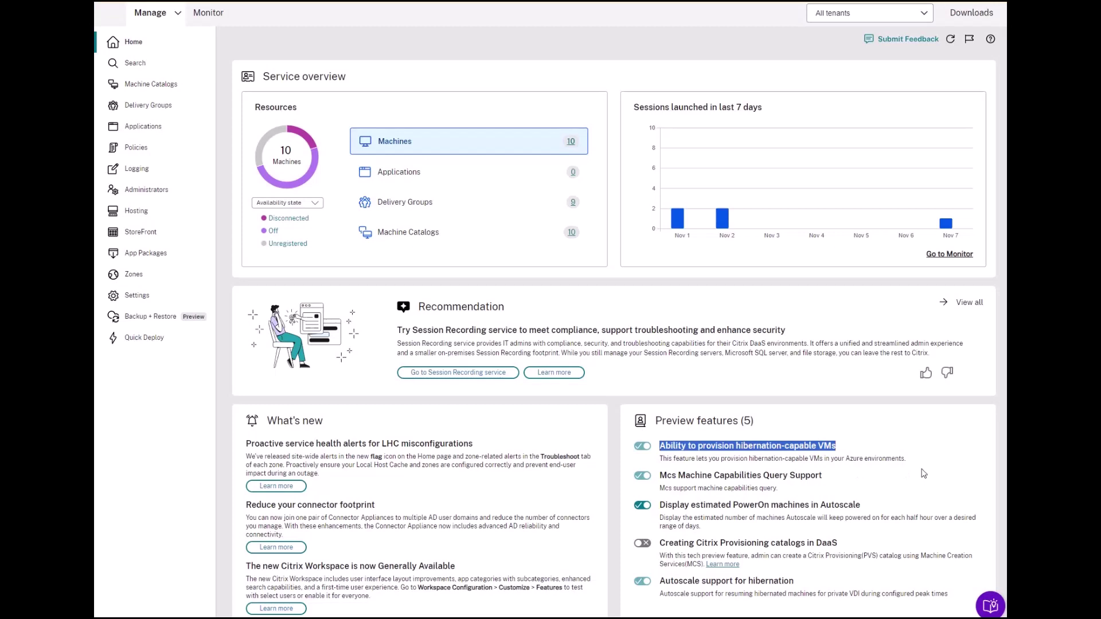
drag(802, 583, 665, 591)
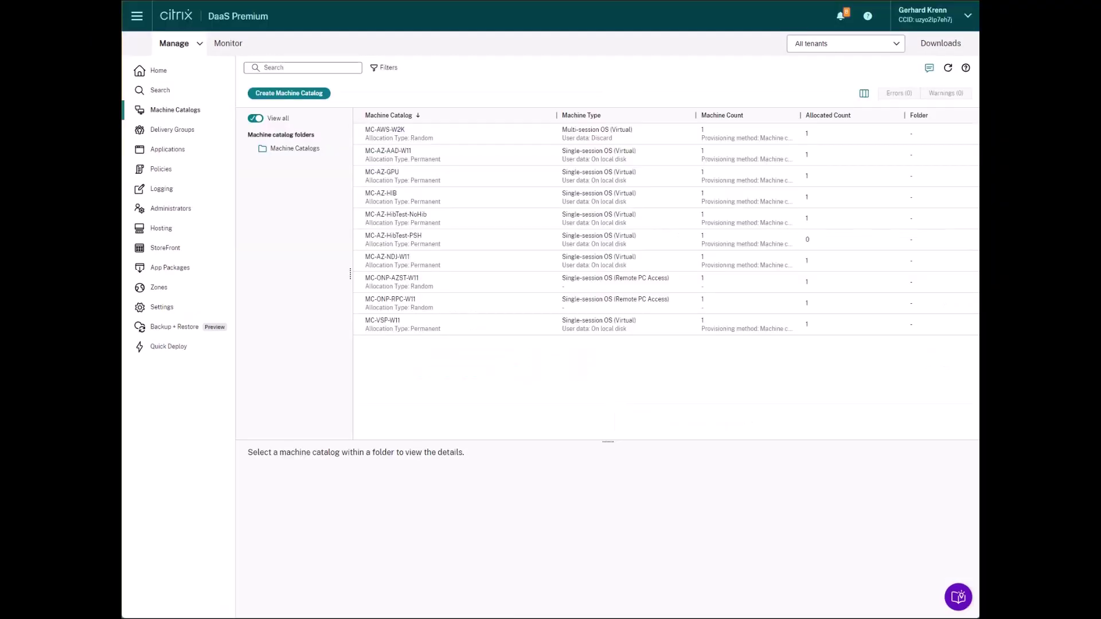
Start a new machine catalog for single-session OS machines
click(304, 95)
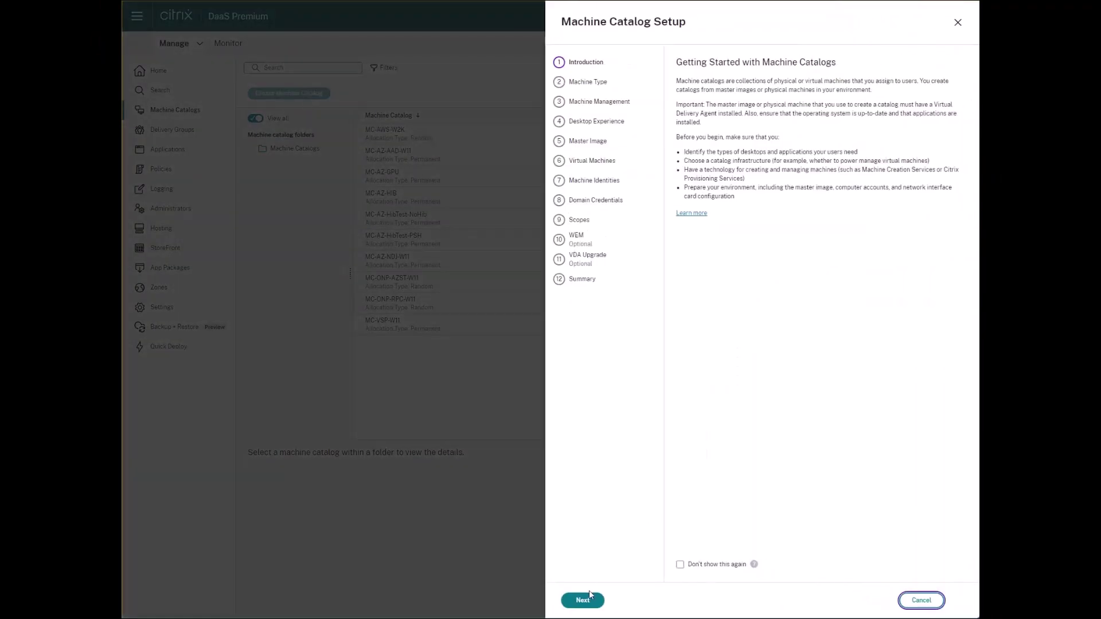
click(590, 601)
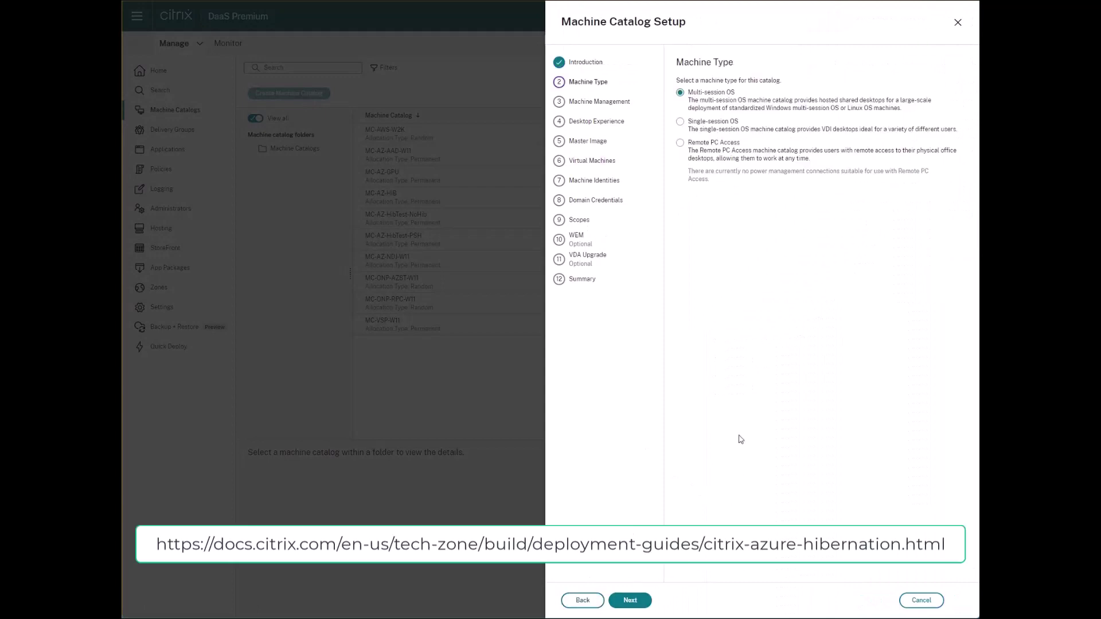
click(680, 122)
click(628, 600)
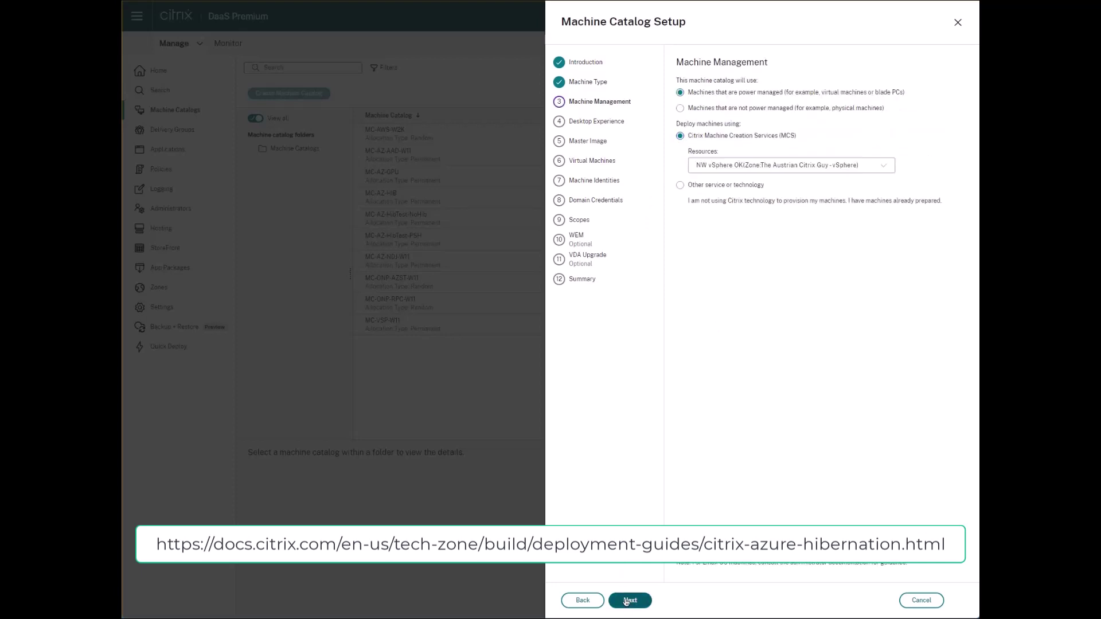
Use the NW-TACG-HibTestNN hosting connection and keep static persistent desktops
click(831, 170)
click(783, 259)
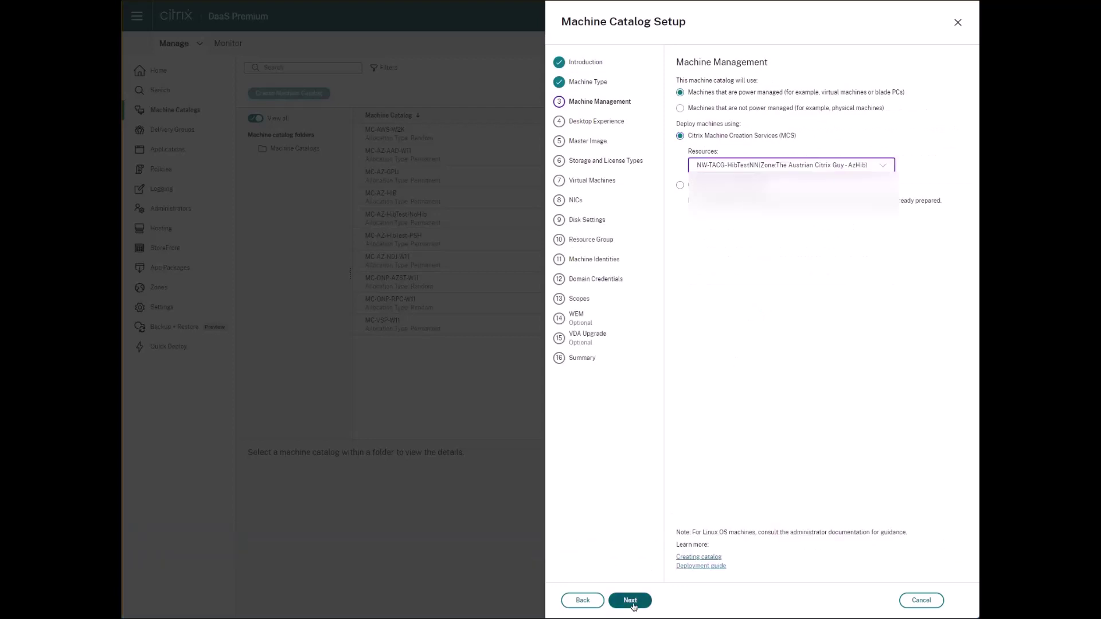
click(633, 605)
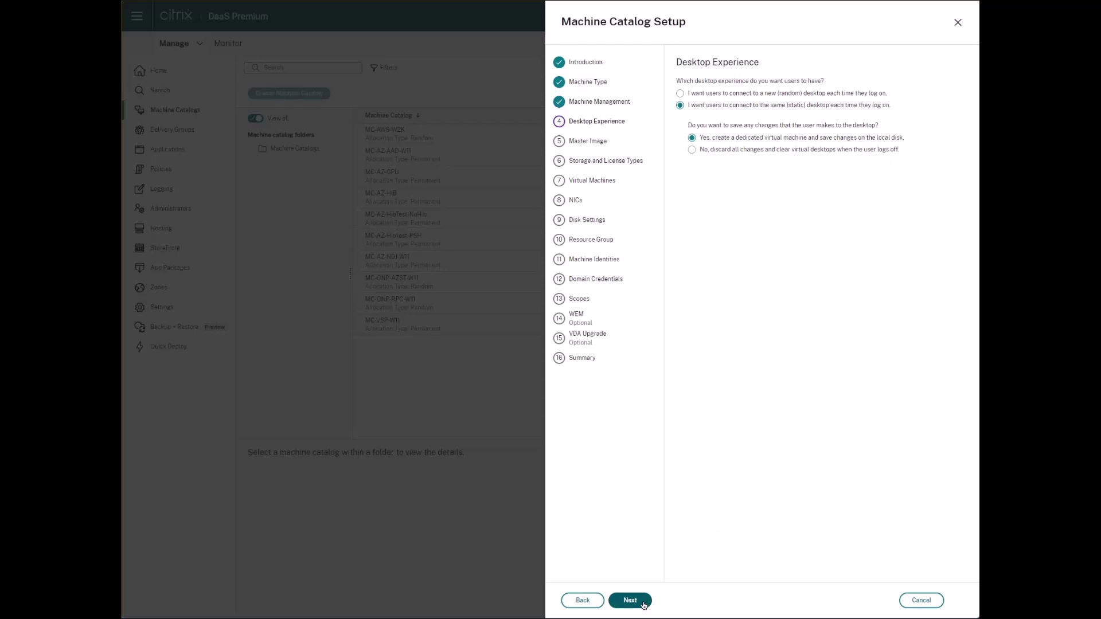
click(643, 605)
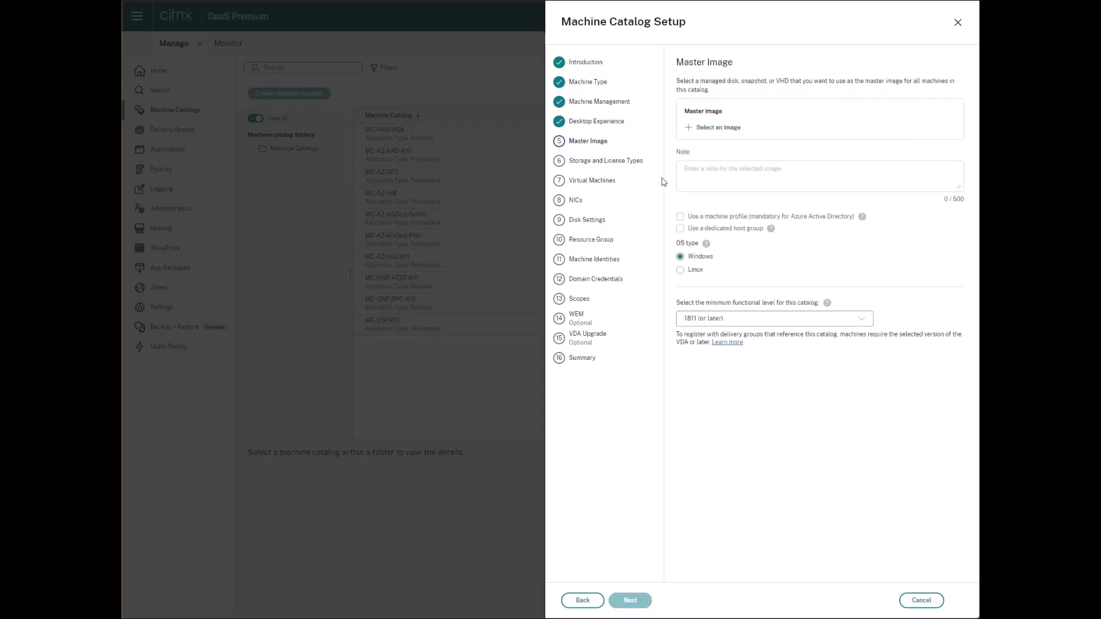
Set the CTX-HibTest-M OS disk as the catalog's master image
click(691, 127)
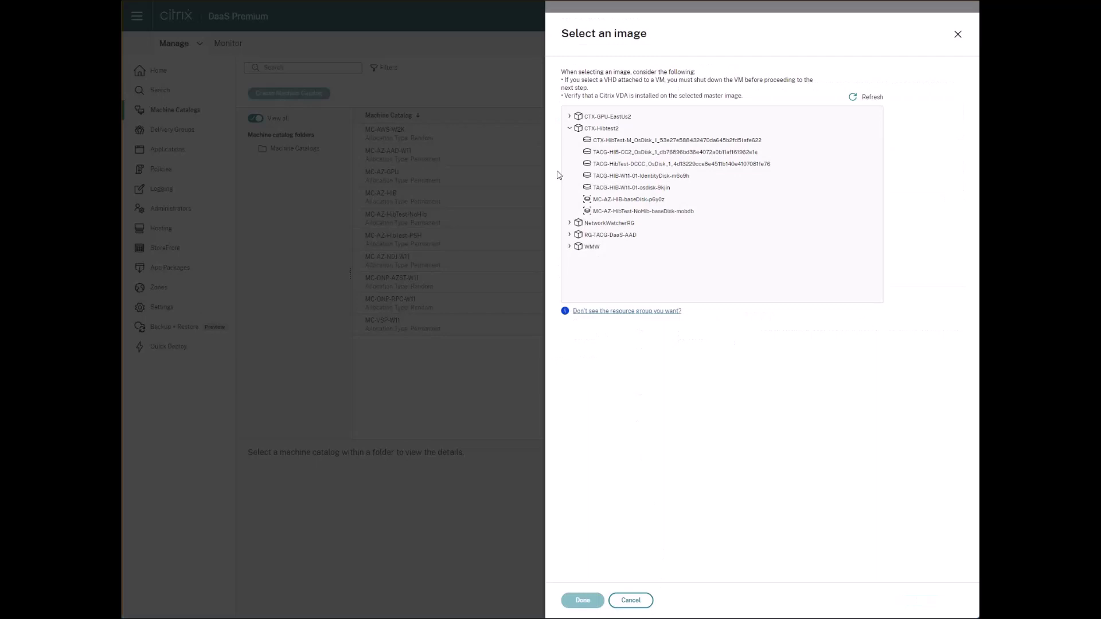
click(619, 142)
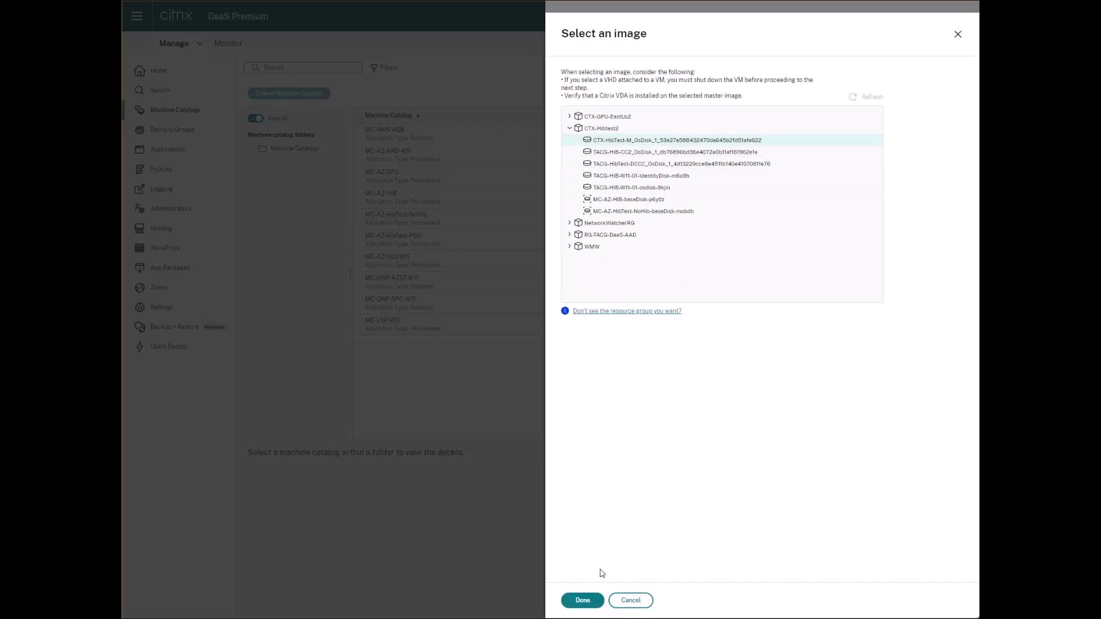
click(591, 602)
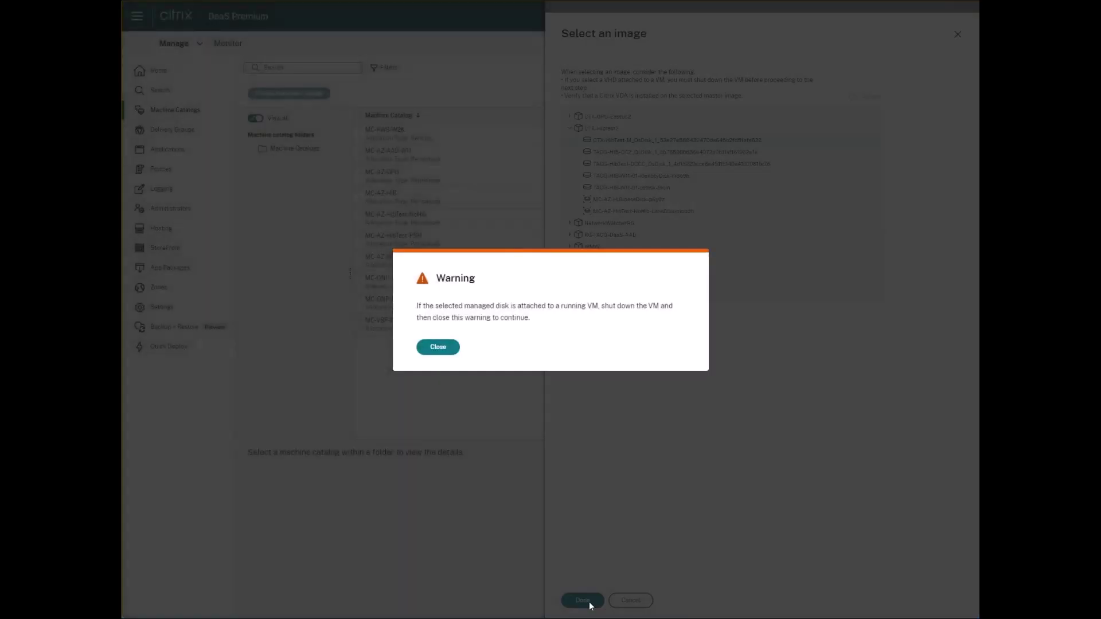
click(439, 348)
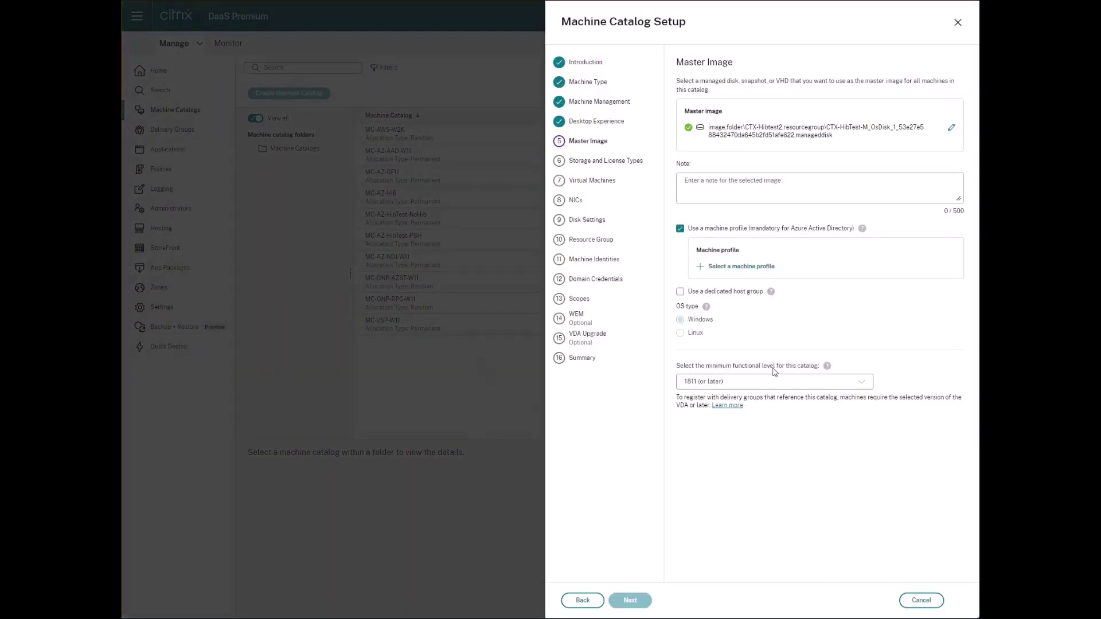
Choose the CTX-HibTest-M VM from CTX-Hibtest2 as the machine profile
click(722, 268)
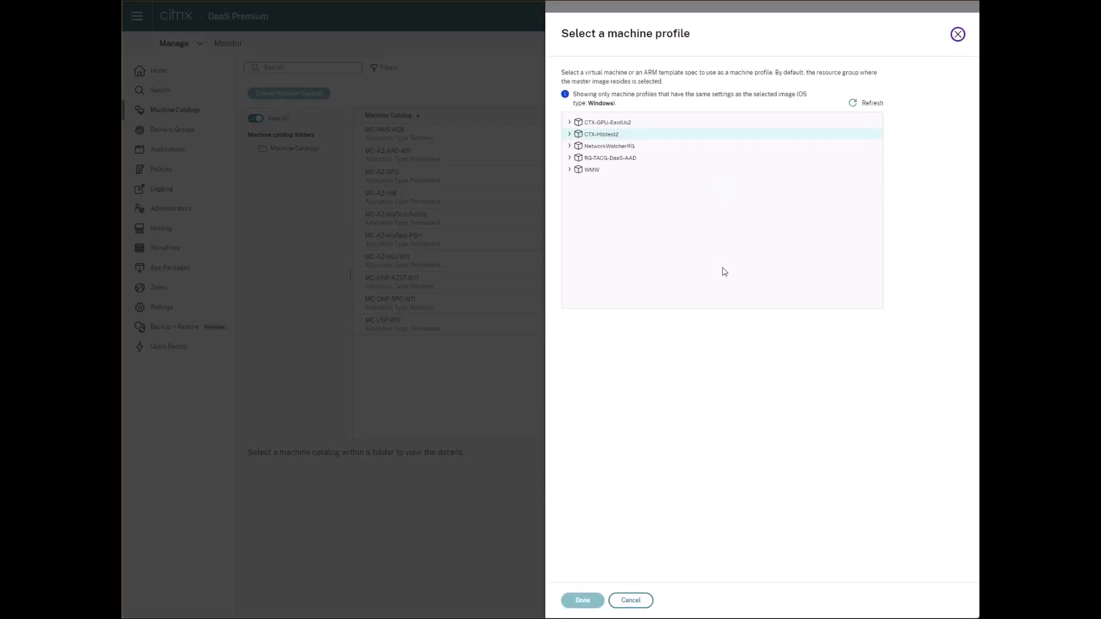
click(570, 135)
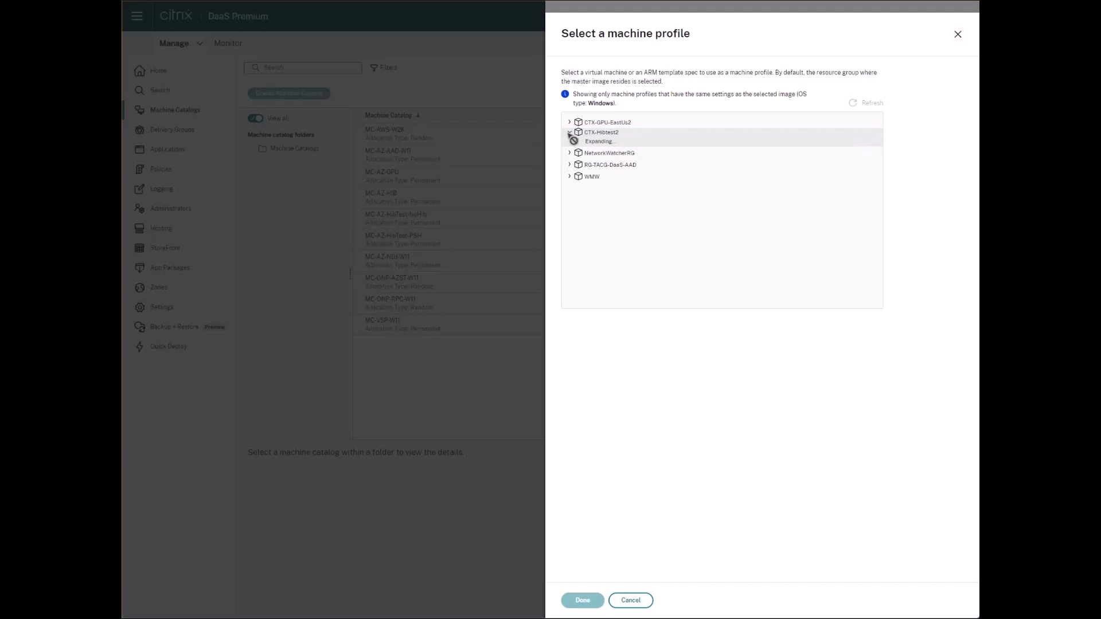
mouse_move(635, 150)
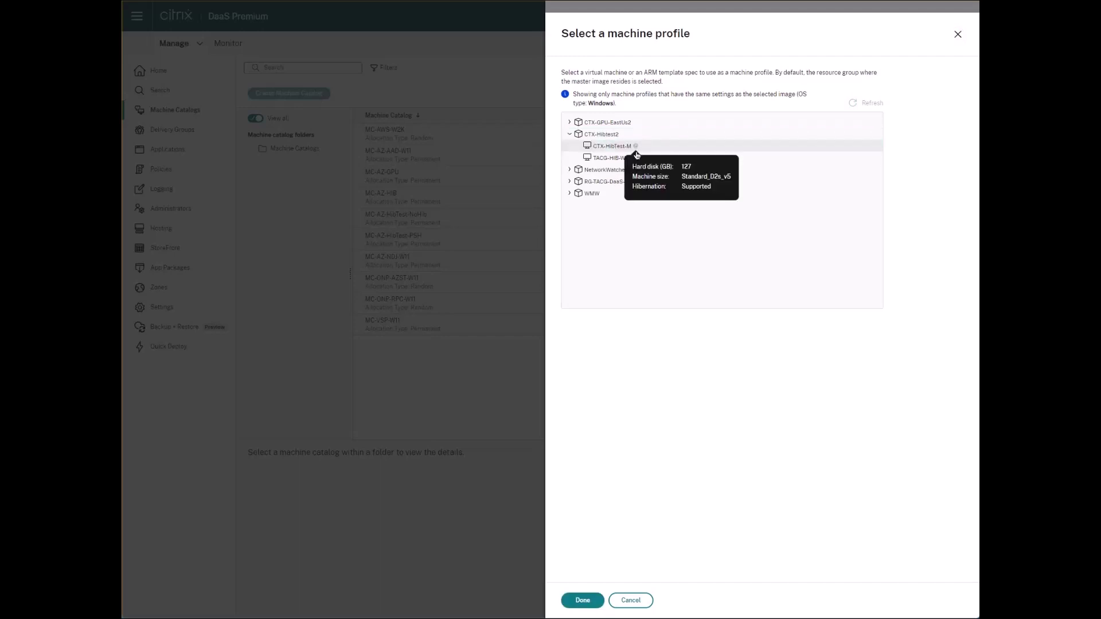
click(583, 602)
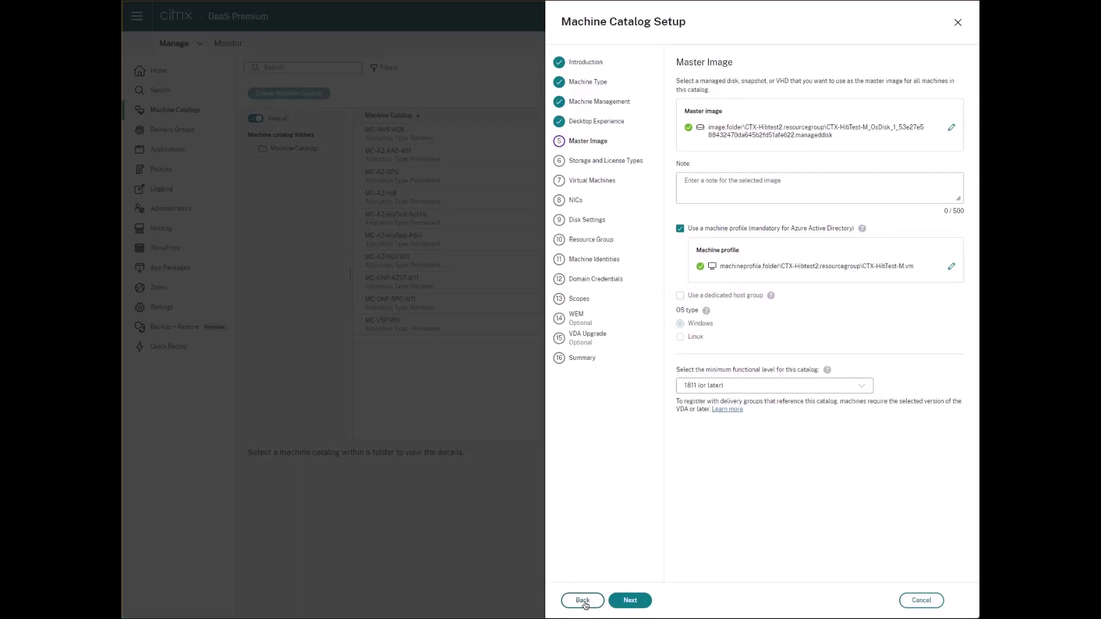
Set functional level 2206; keep Premium SSD, one Standard_D2s_v5 VM, and default network and disk settings
click(690, 390)
click(694, 401)
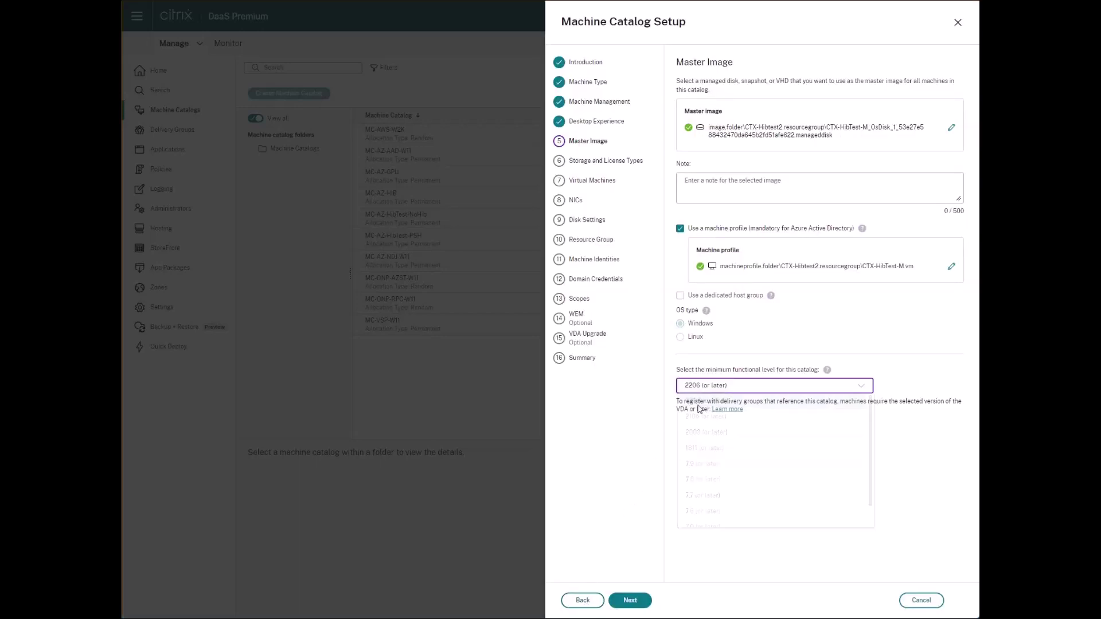
click(623, 602)
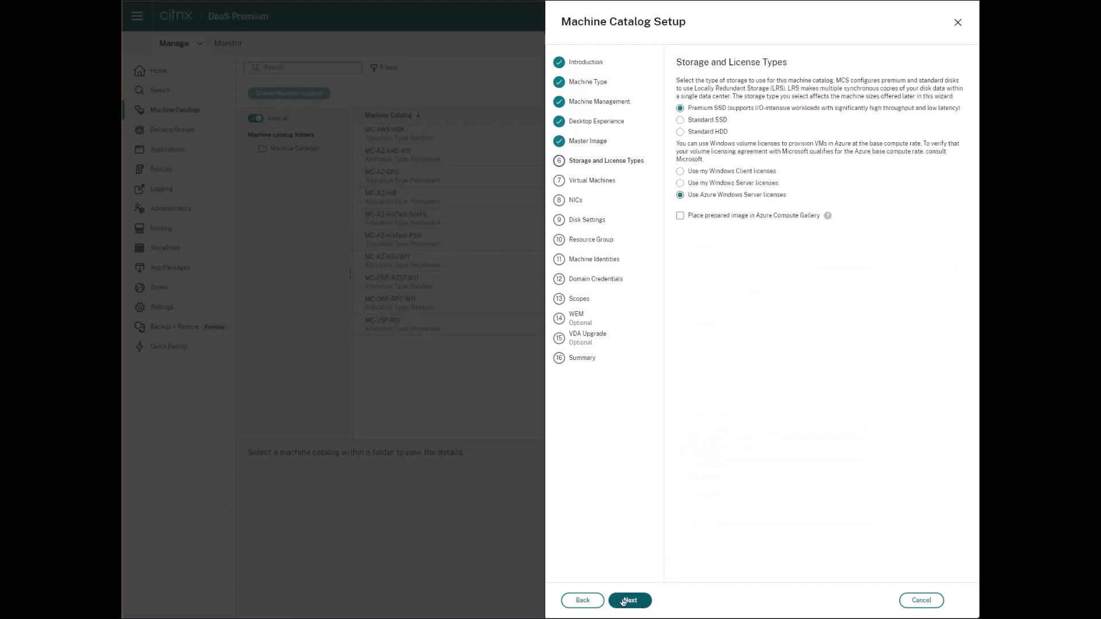
click(623, 602)
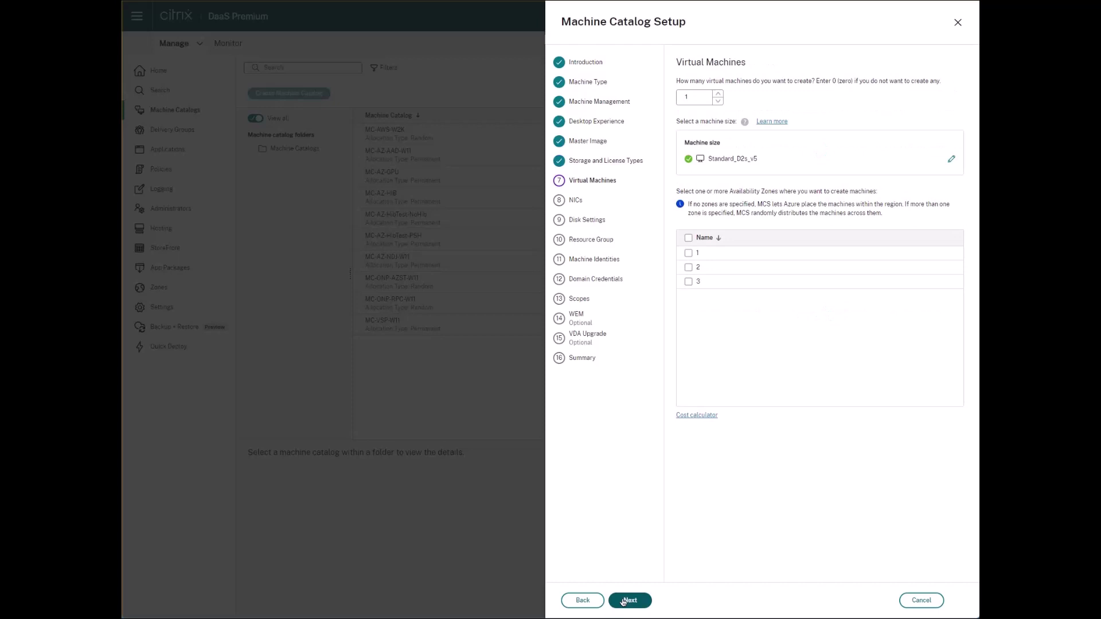
click(624, 603)
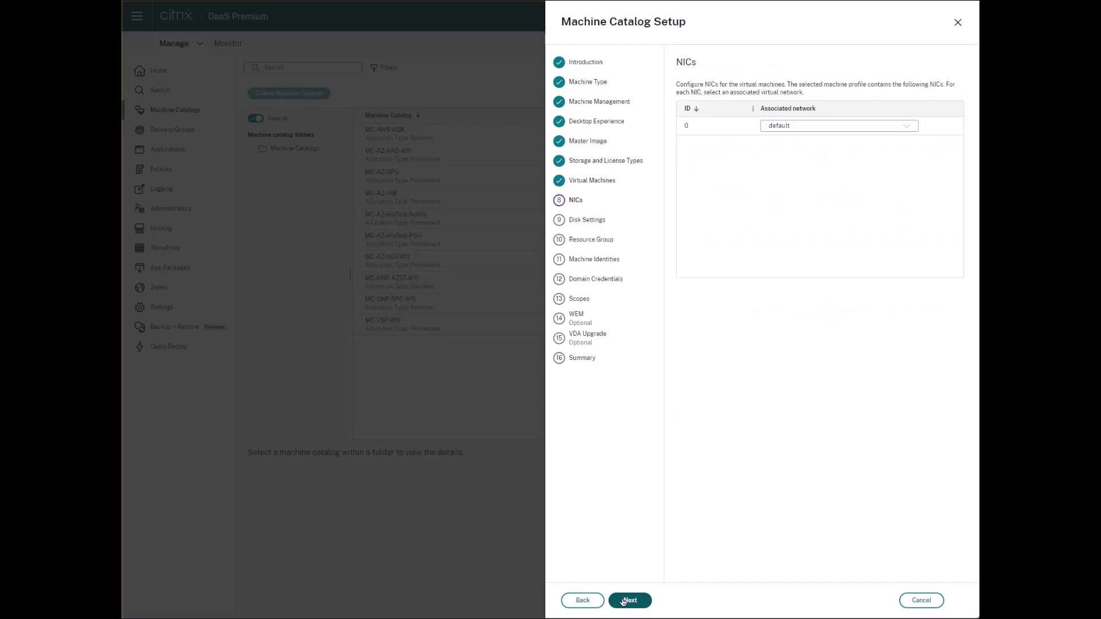
click(623, 602)
click(623, 602)
click(623, 602)
Keep the resource group settings and set the naming scheme to W11-EX-AZ-HIB#
click(724, 527)
text(W11-EX-AZ-H)
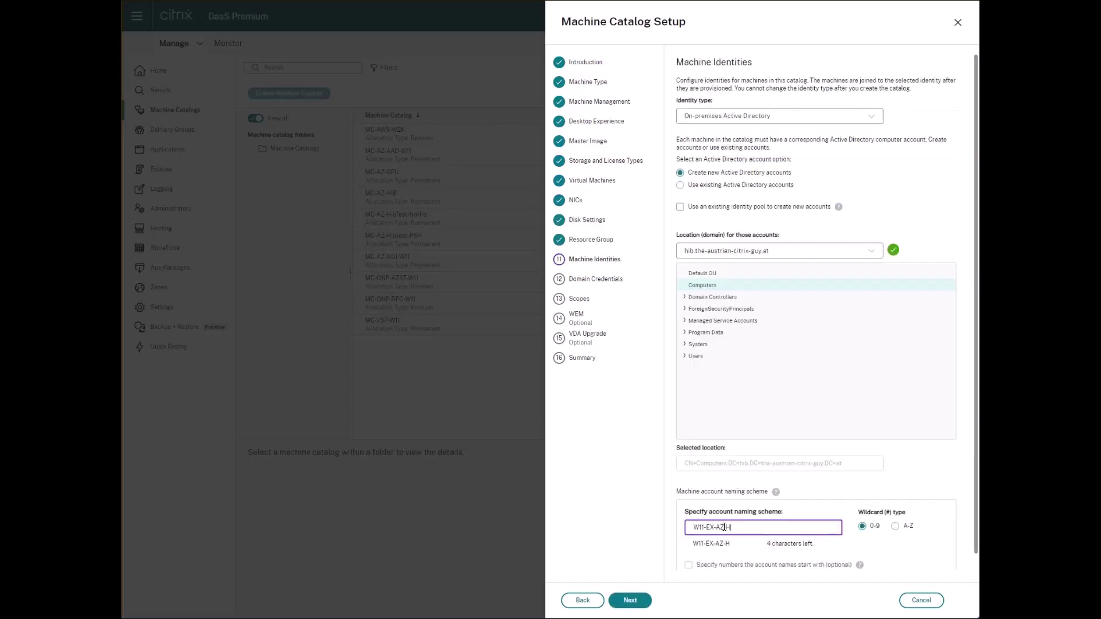
text(IB-)
text(#)
click(630, 600)
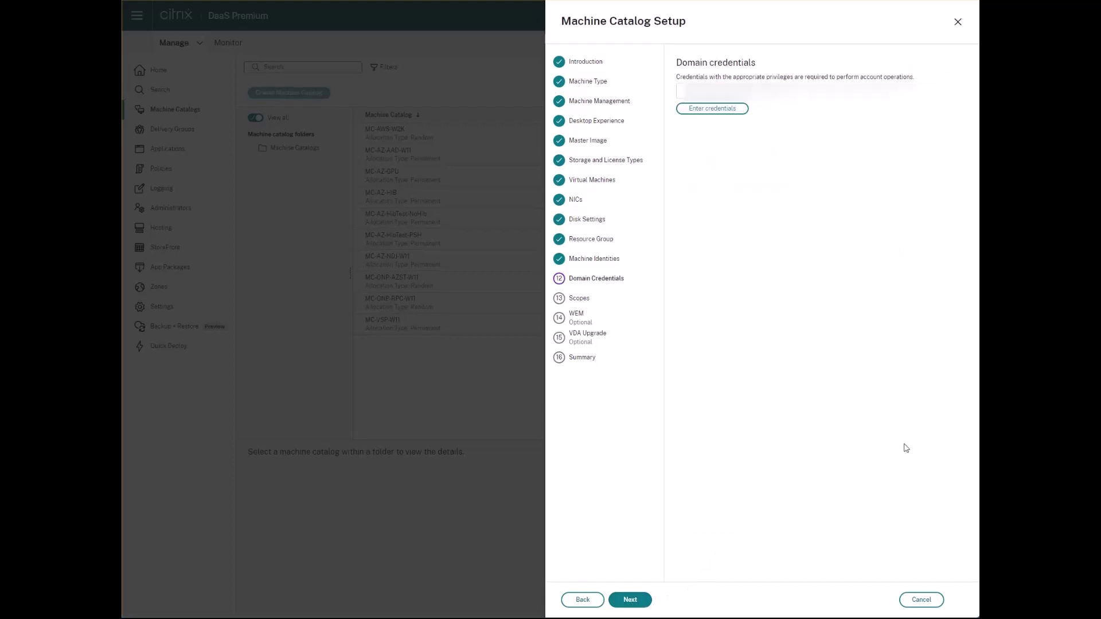
Skip credentials, scopes, WEM and VDA upgrade, then create catalog MC-EX-AZ-TZ
click(630, 601)
click(630, 601)
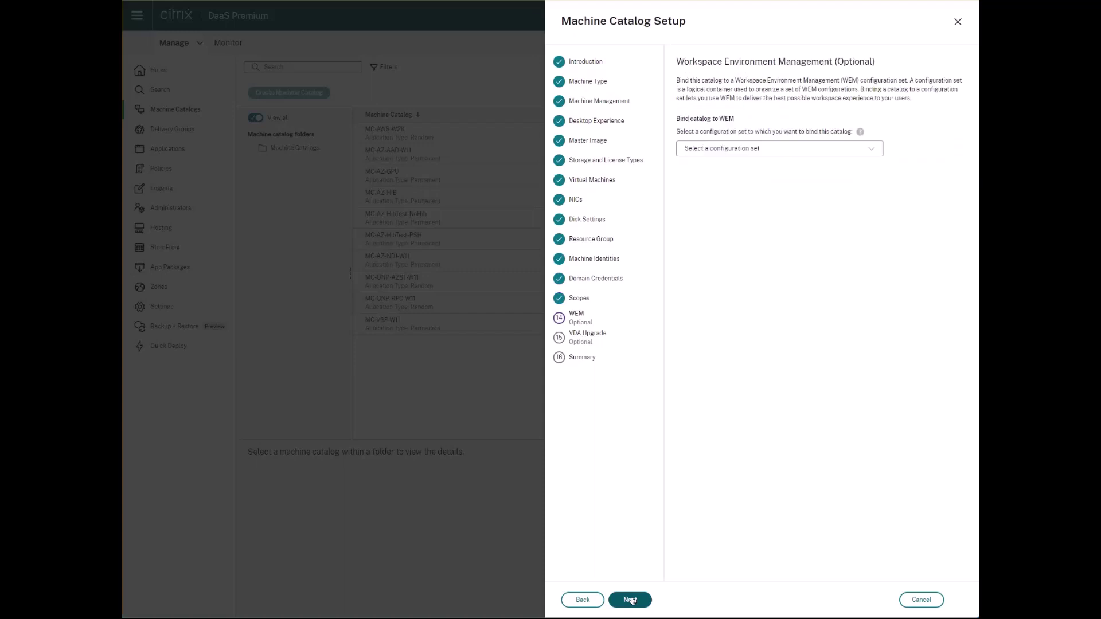
click(630, 600)
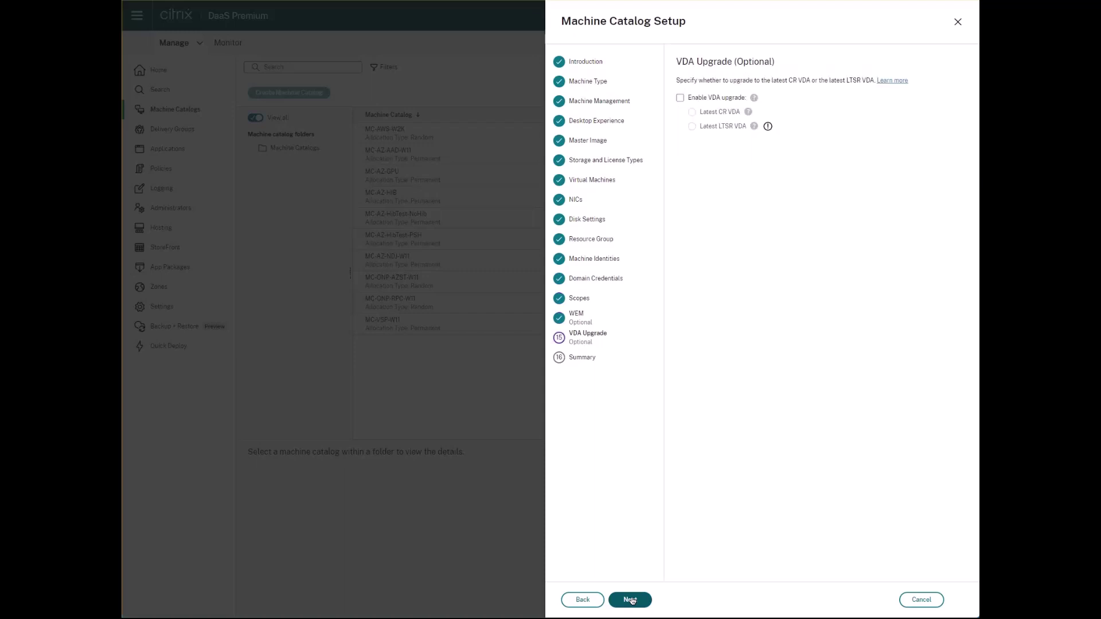
click(630, 600)
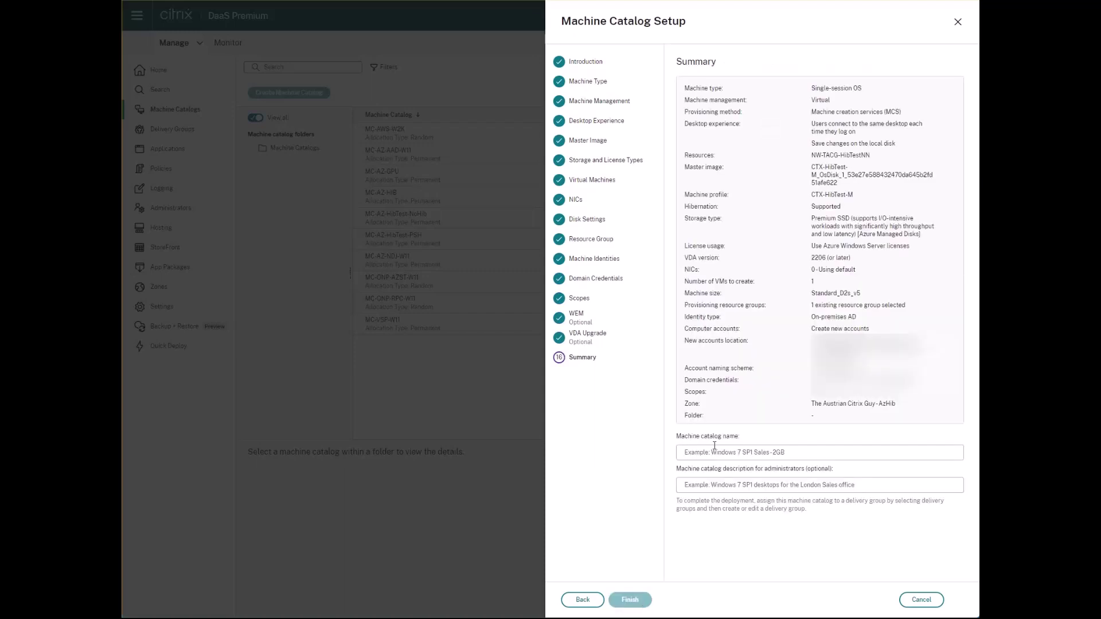
text(MC-EX-AZ-TZ)
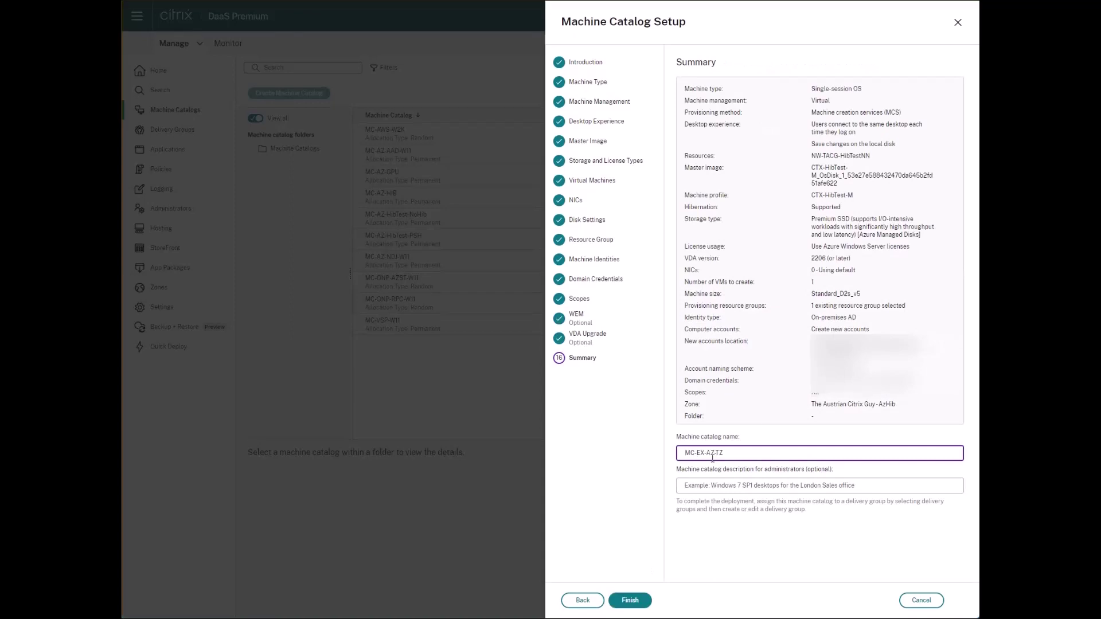
click(630, 600)
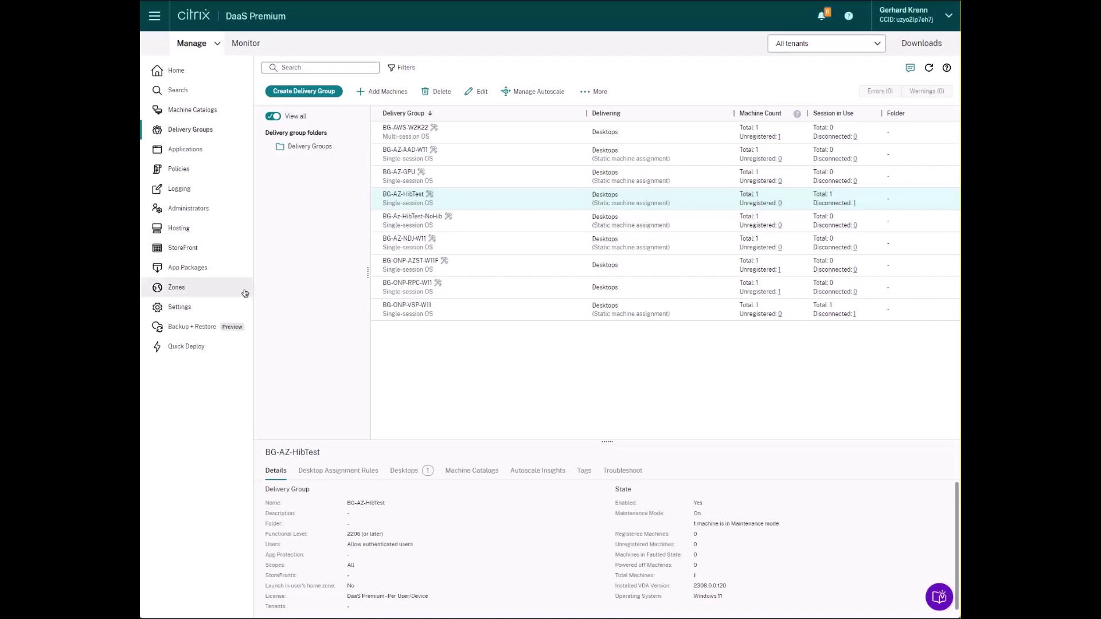
Open the Autoscale schedule and peak time settings for BG-AZ-HibTest
click(492, 201)
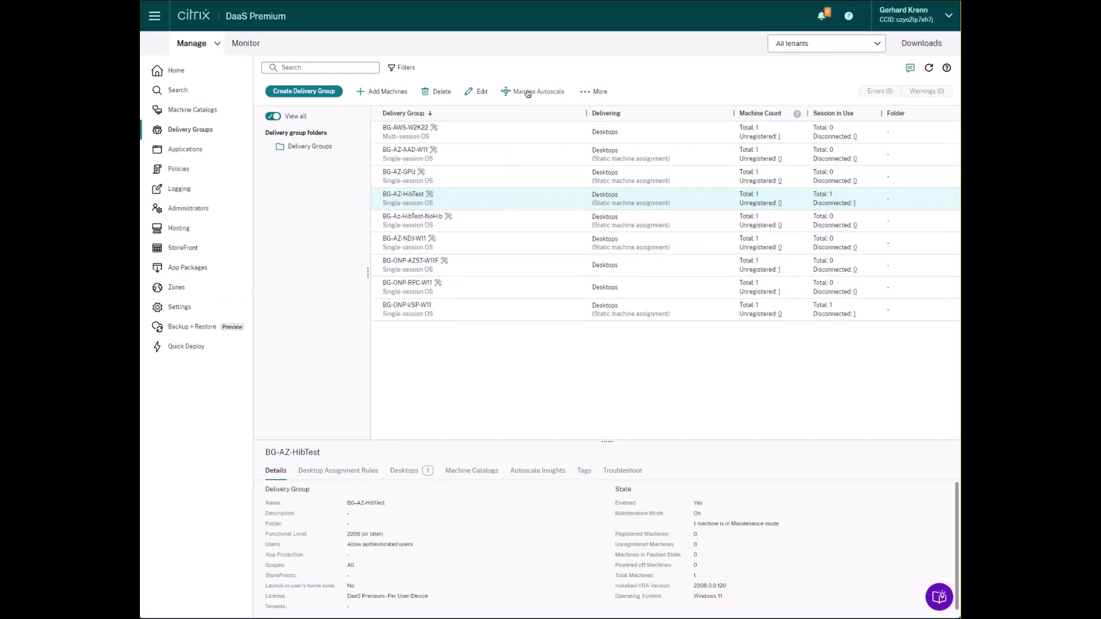
click(526, 93)
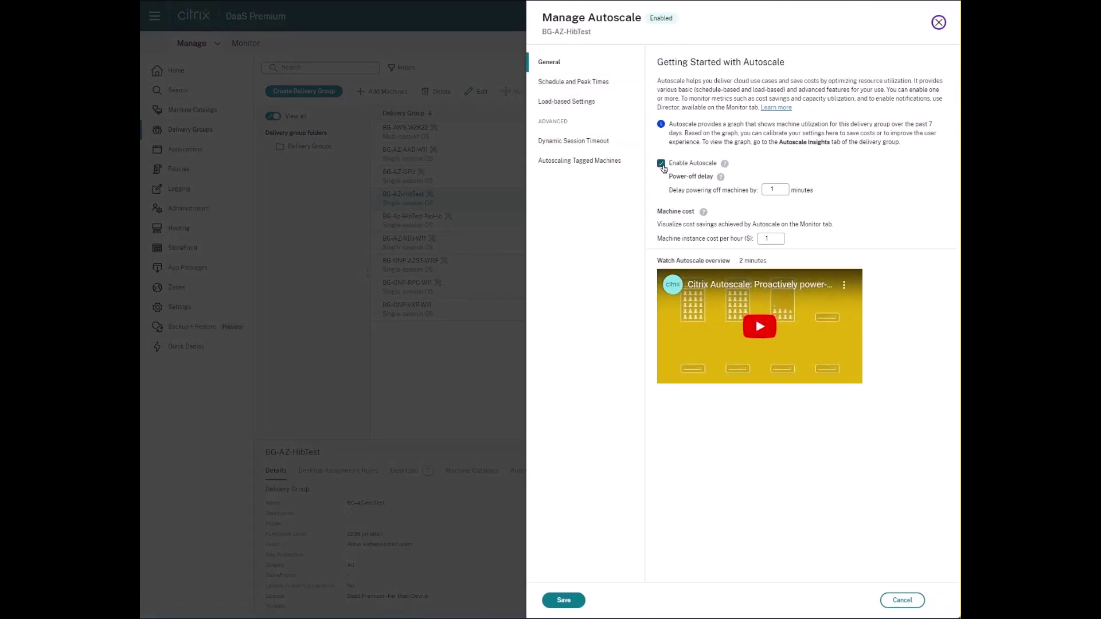
click(573, 82)
Add a schedule named 'Weekdays' covering Monday through Friday and confirm it
click(918, 120)
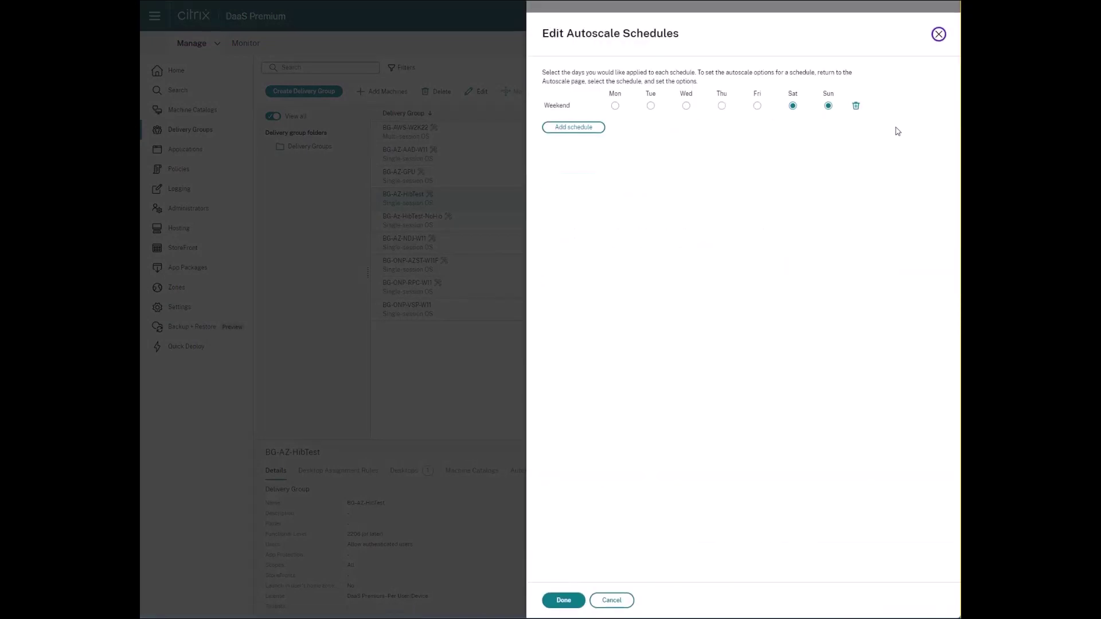
click(560, 129)
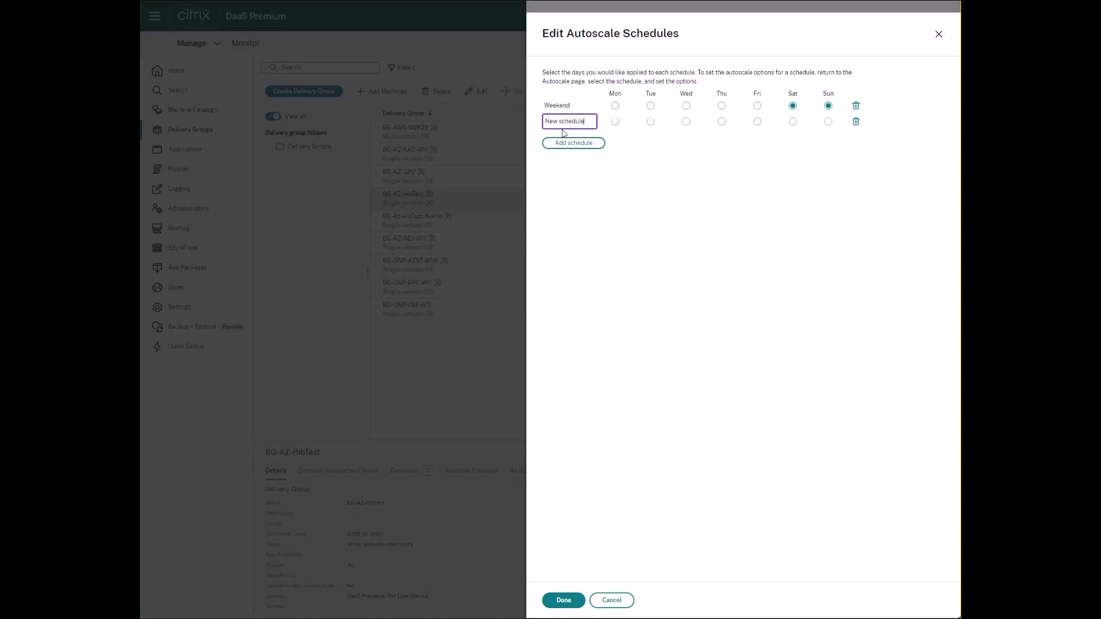
drag(587, 121, 528, 125)
text(Weekdays)
click(615, 121)
click(651, 121)
click(686, 121)
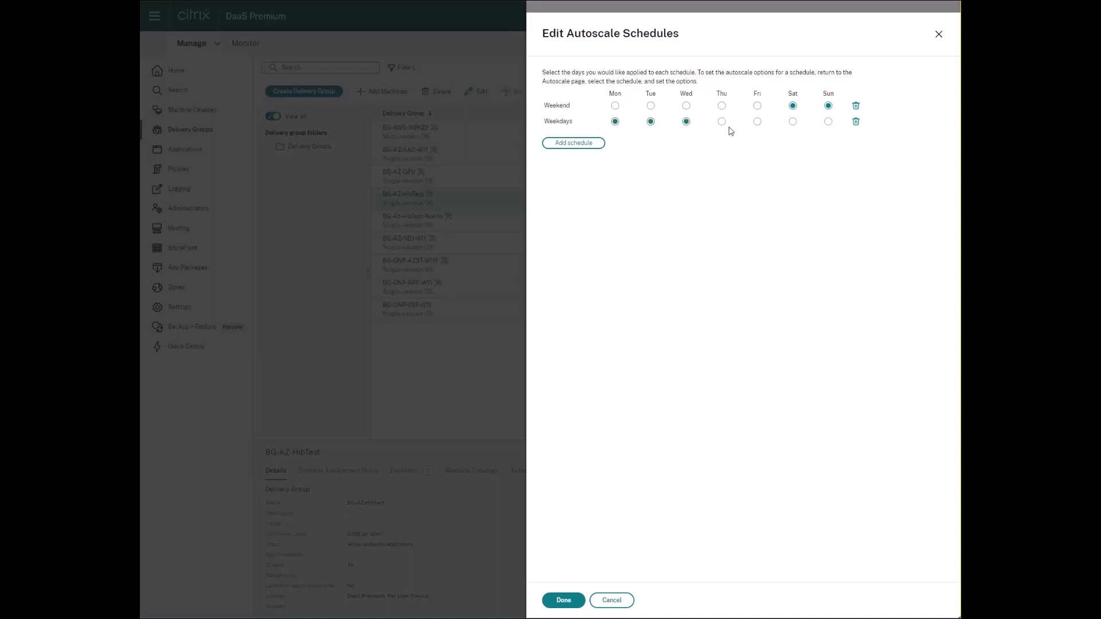
click(722, 121)
click(757, 121)
click(563, 600)
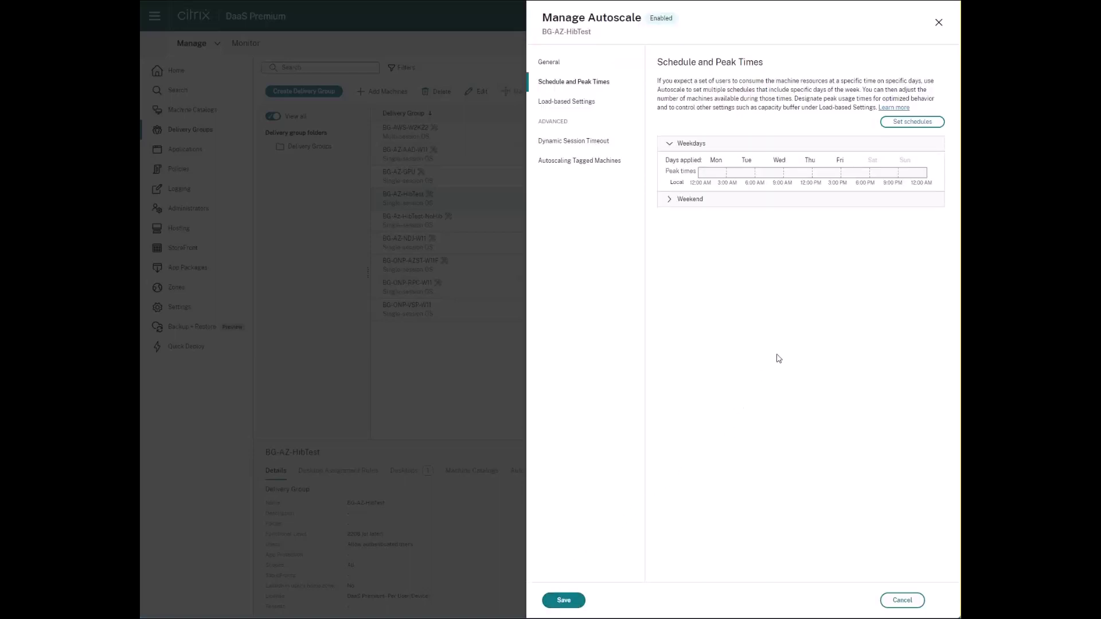
Mark Weekdays peak times from about 9 AM to 6 PM, then go to Load-based Settings
drag(781, 178, 863, 178)
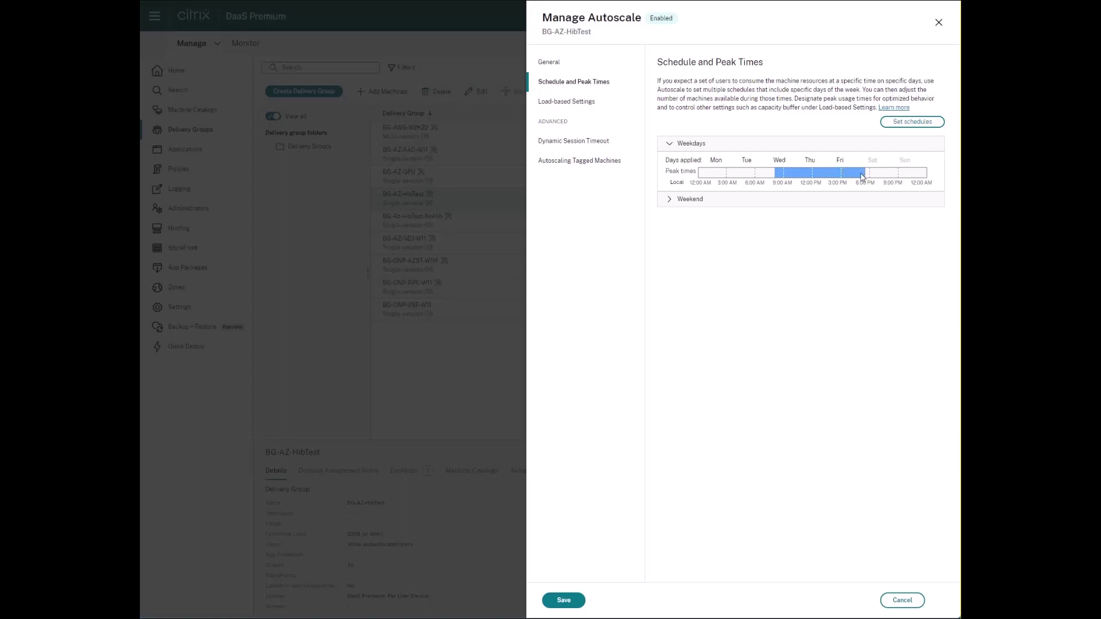
click(599, 102)
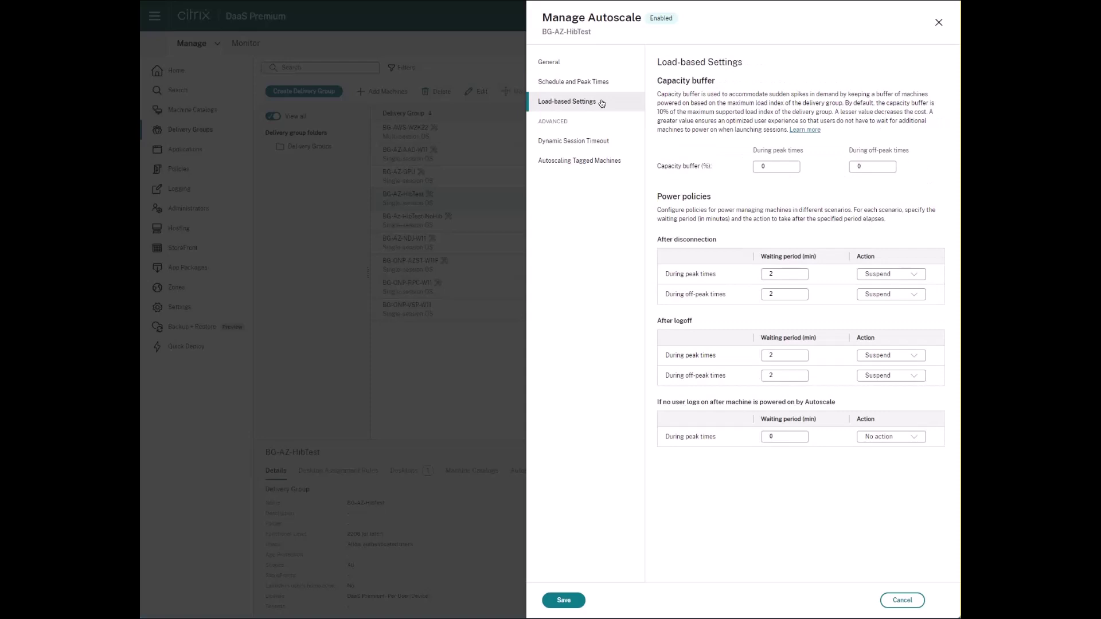
Set capacity buffers to 10 and 1 percent and all disconnect and logoff waiting periods to 1 minute
click(774, 167)
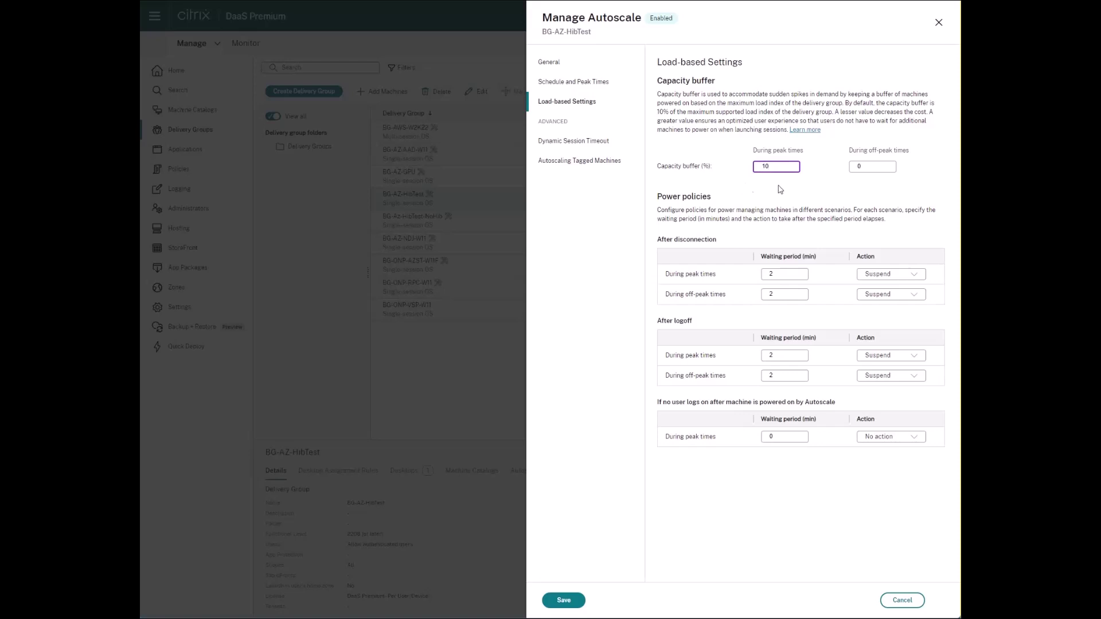
click(864, 165)
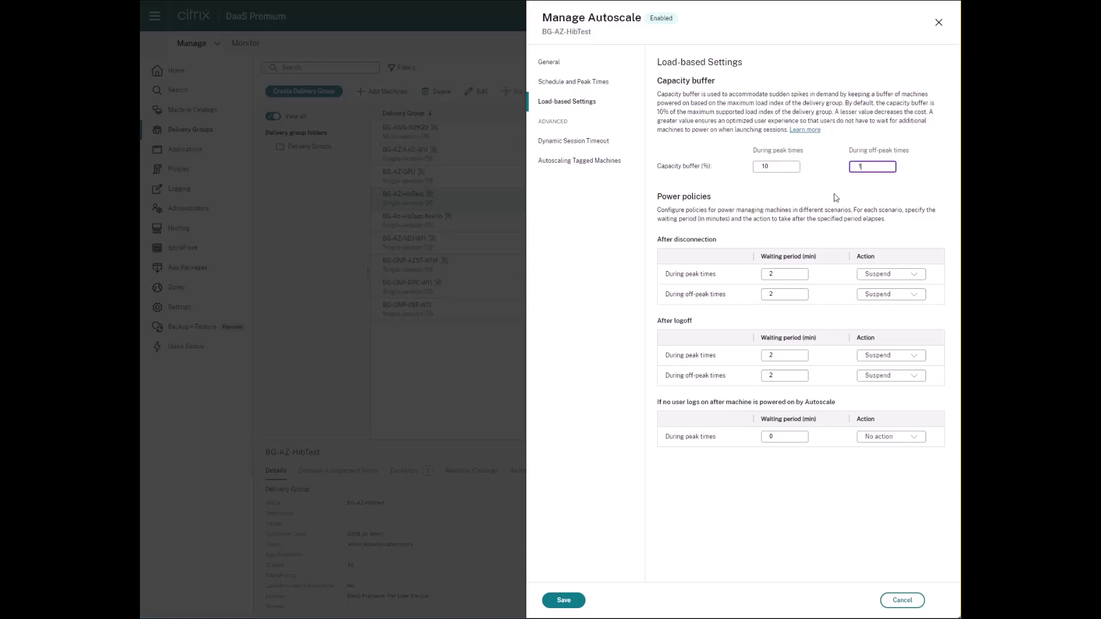
click(769, 274)
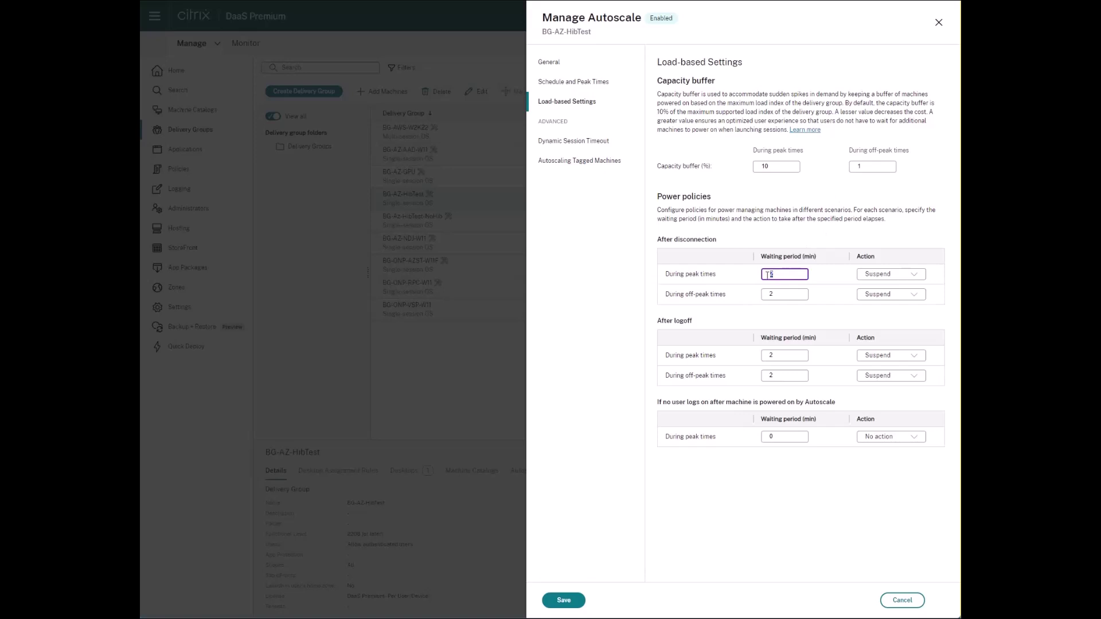
text(1)
click(768, 294)
text(1)
click(784, 355)
text(1)
click(779, 378)
text(1)
Set Suspend as the peak and off-peak action after disconnection and after logoff
click(923, 275)
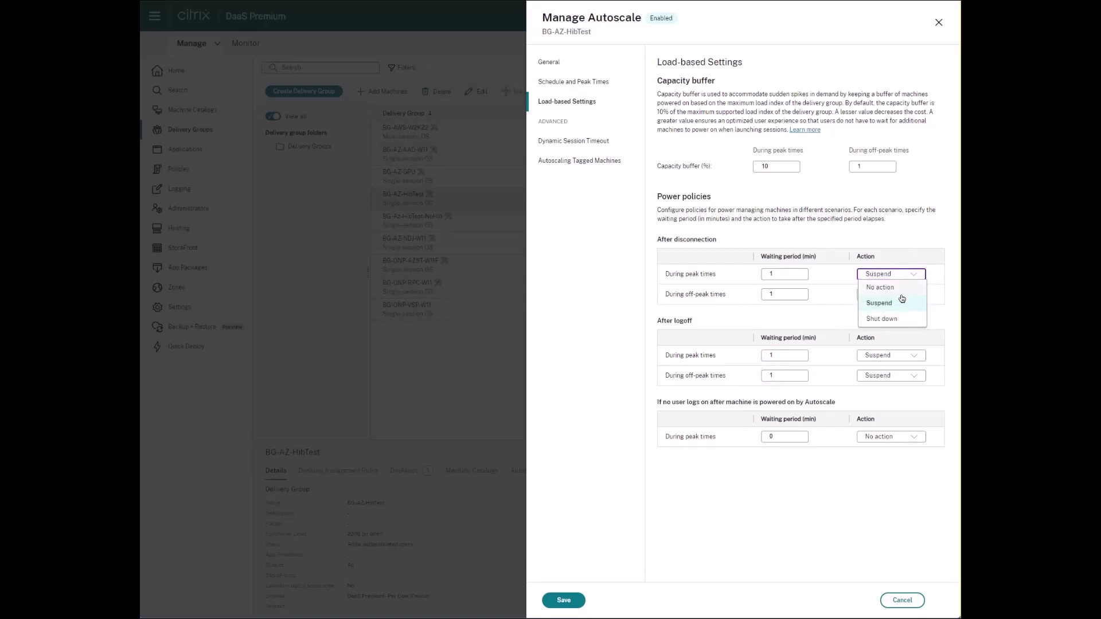
click(901, 304)
click(917, 293)
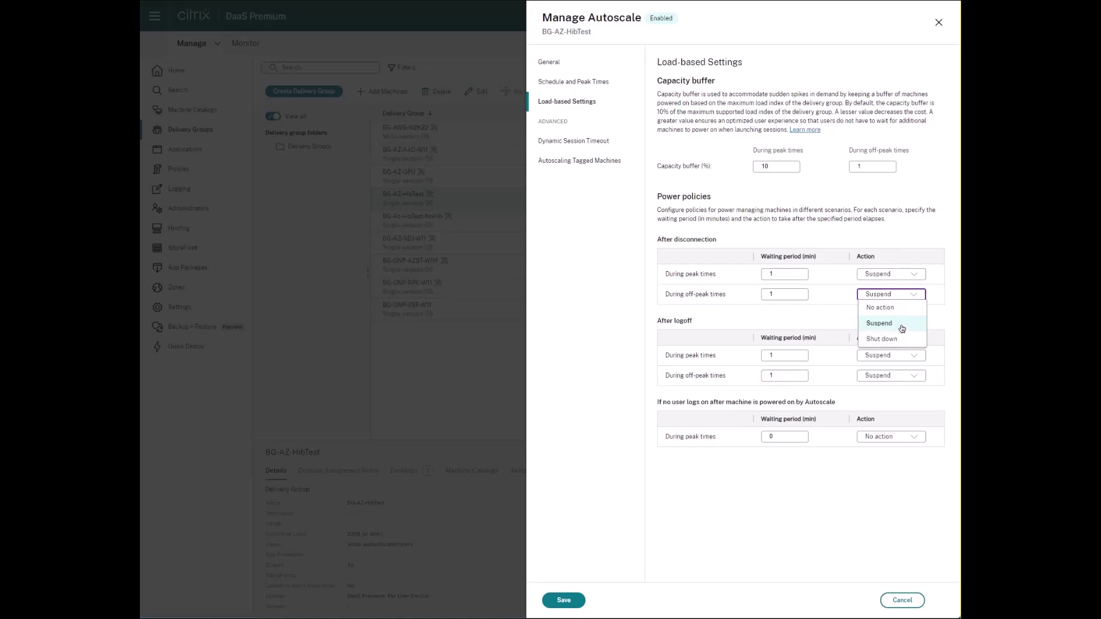
click(902, 324)
click(915, 356)
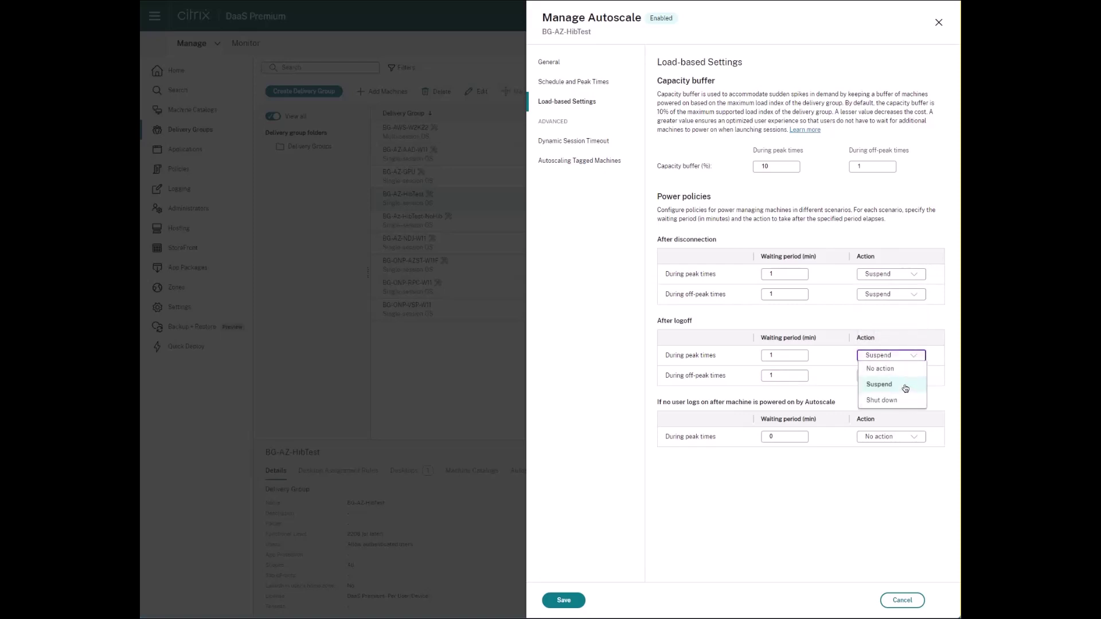
click(909, 385)
click(913, 377)
click(906, 408)
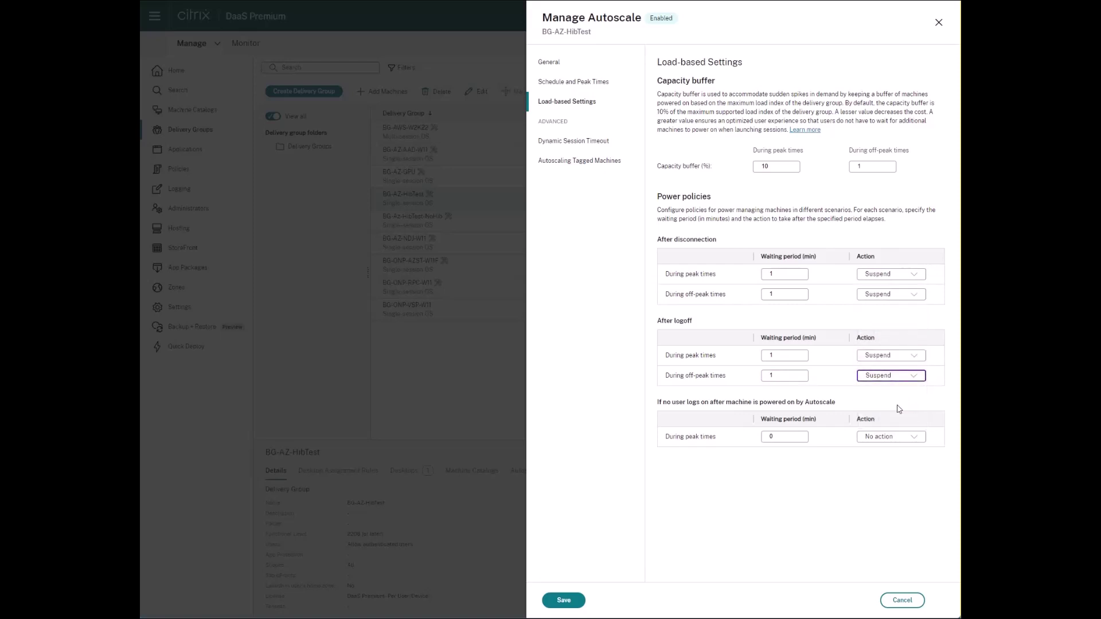
Suspend powered-on machines nobody logs on to after a 10-minute waiting period
click(776, 437)
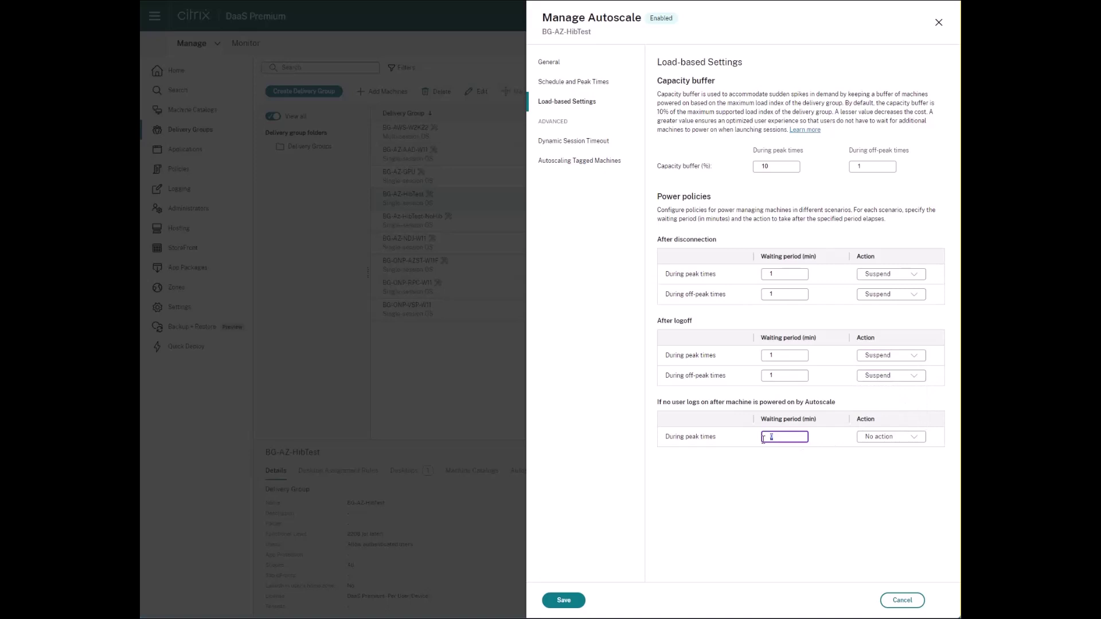
click(886, 440)
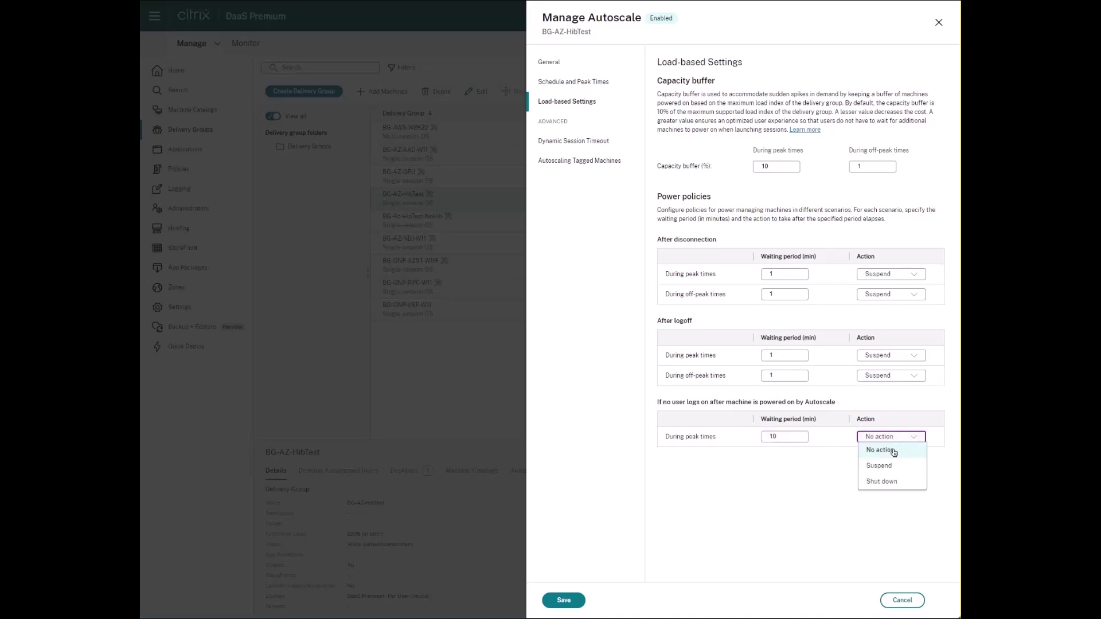
click(888, 466)
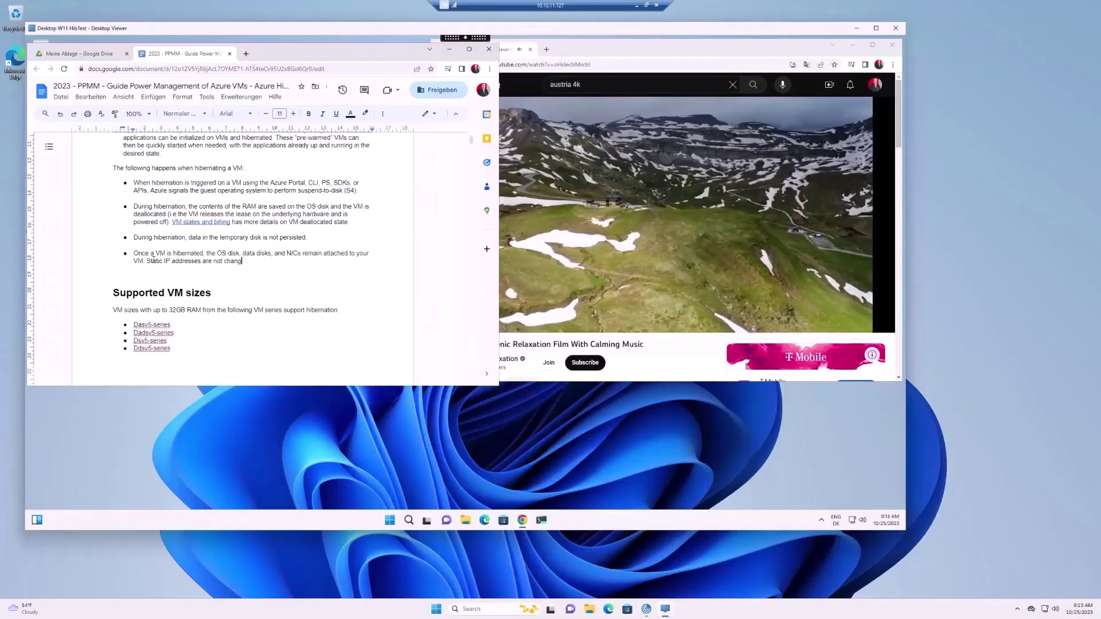
Finish the doc bullet with 'when the VM is suspended' and disconnect the virtual desktop session
text(g)
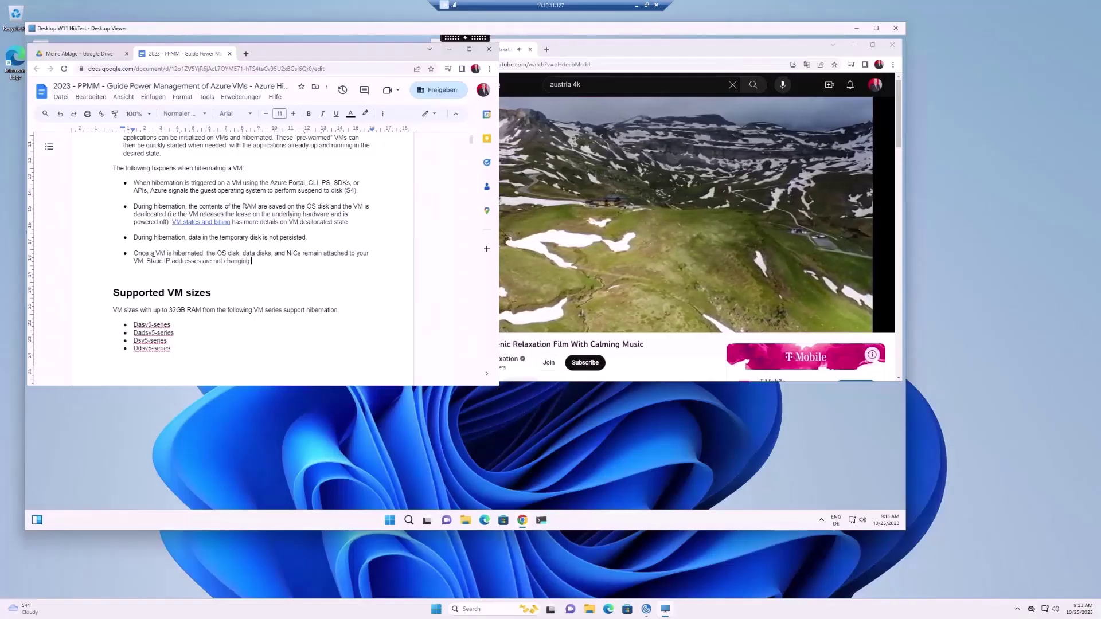
text( when t)
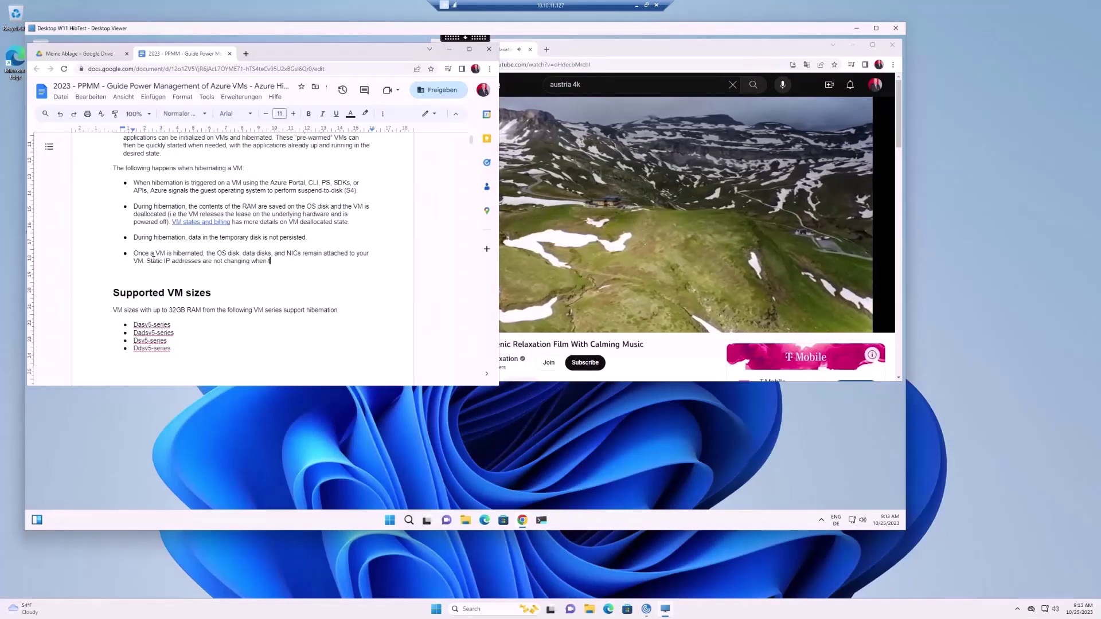
text(he VM is sus)
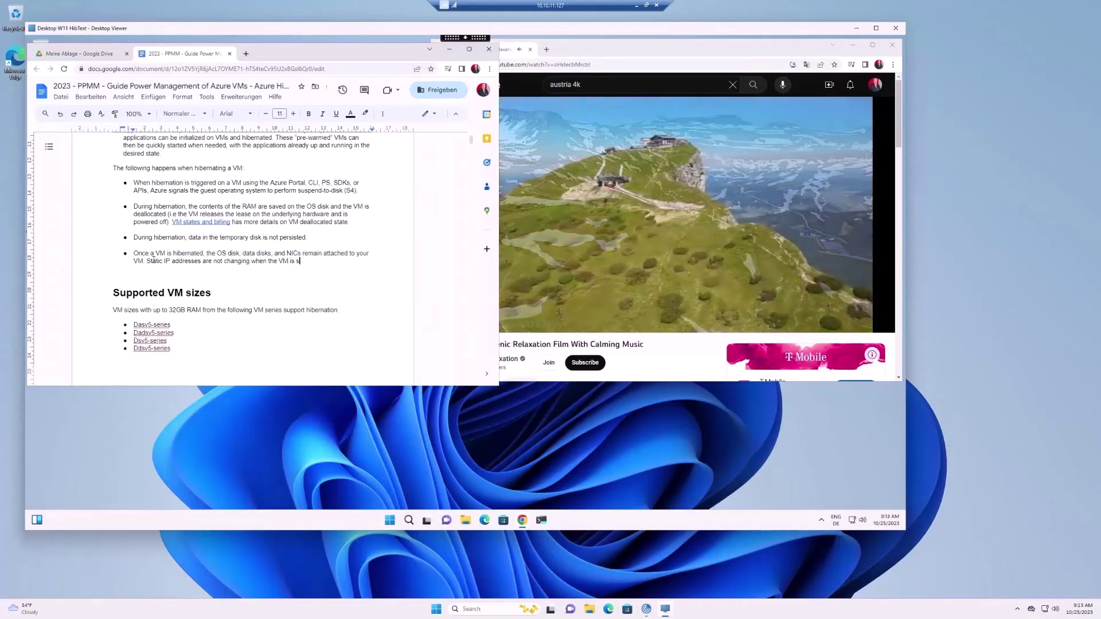
text(pended.)
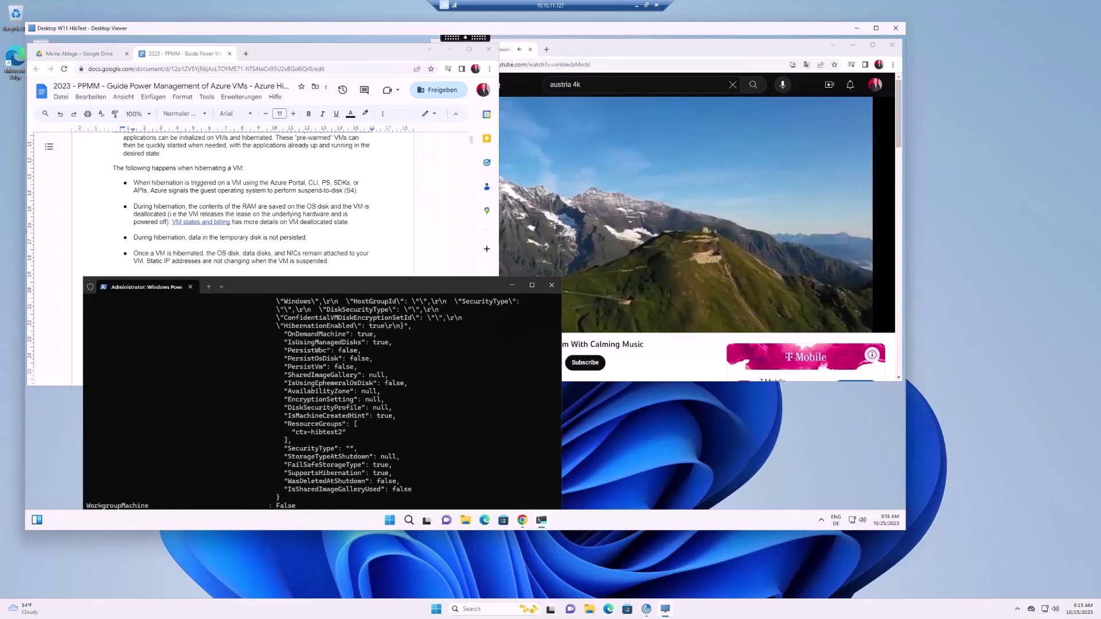
click(510, 50)
click(465, 38)
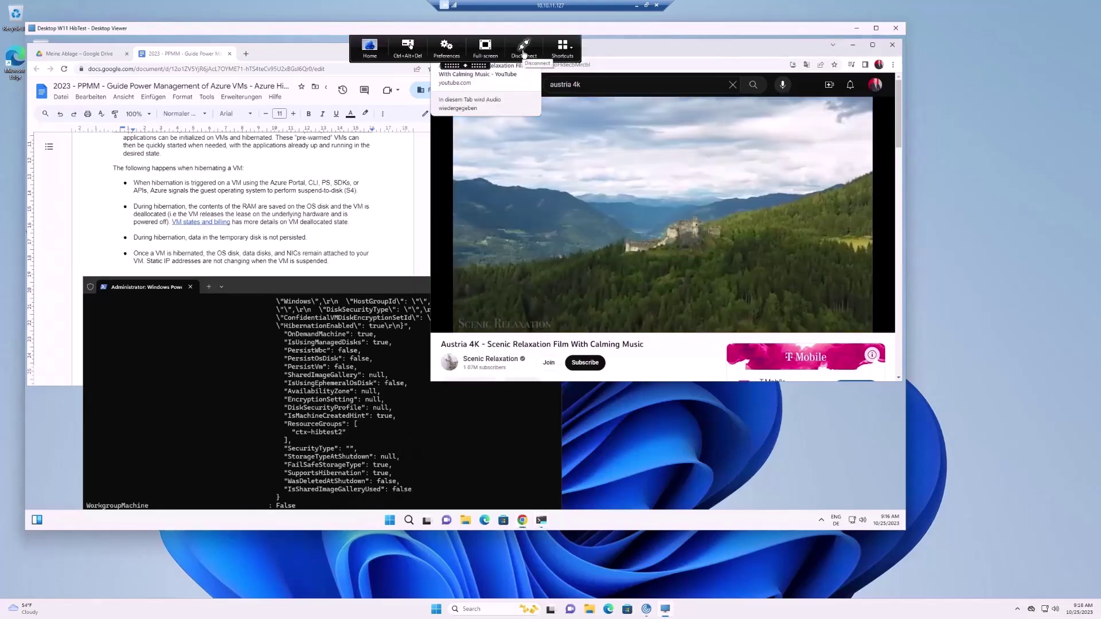
click(523, 54)
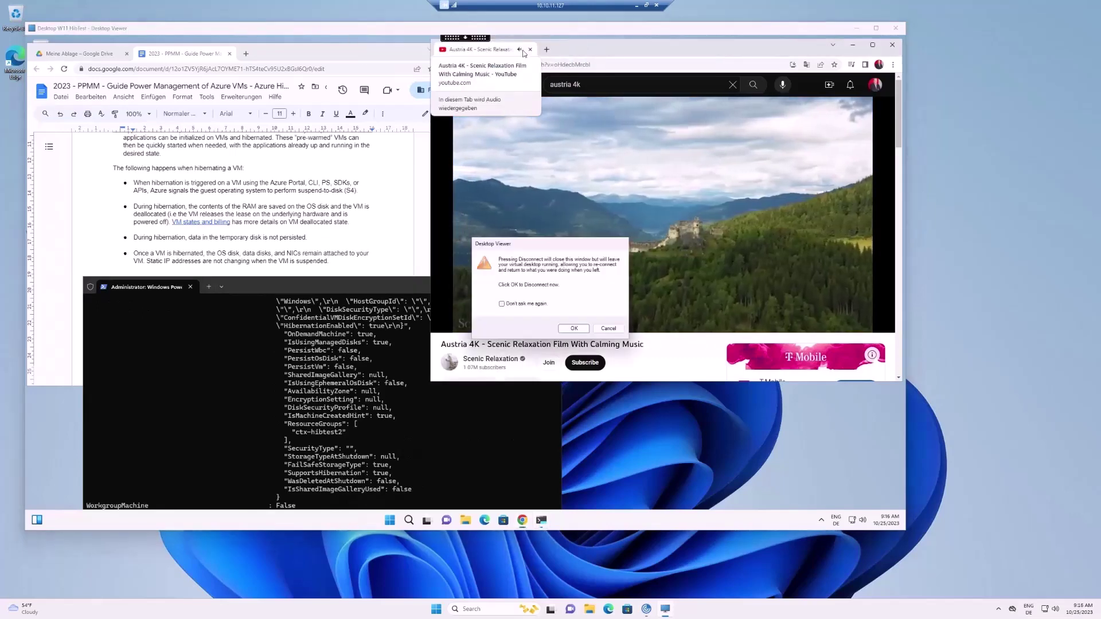
click(575, 332)
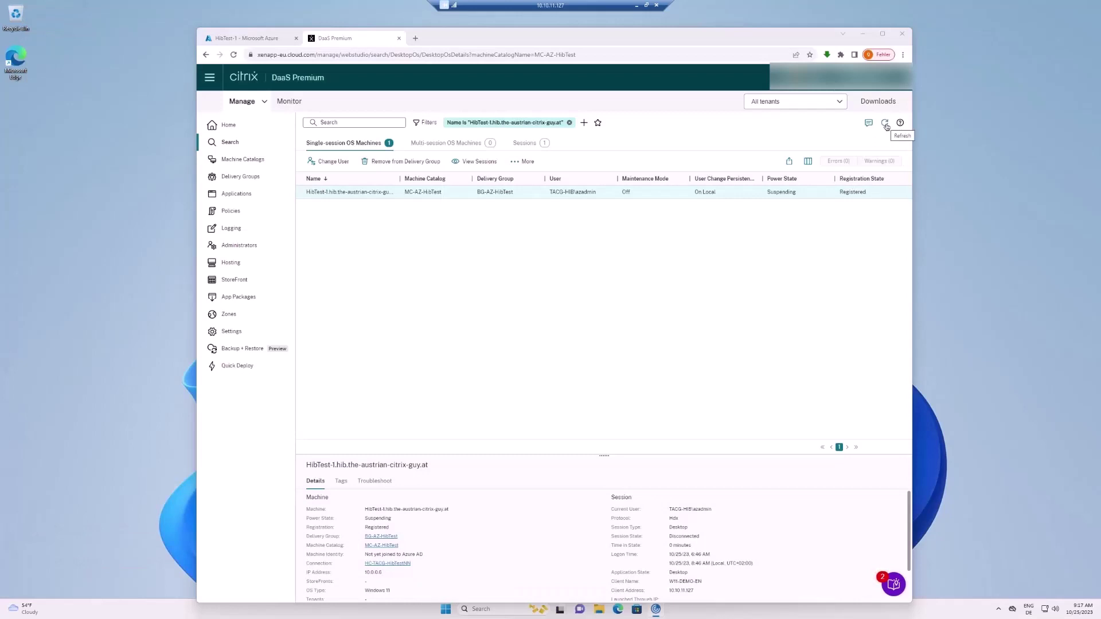
Refresh HibTest-1's state in DaaS, then refresh its Azure overview to show Hibernated (deallocated)
click(886, 125)
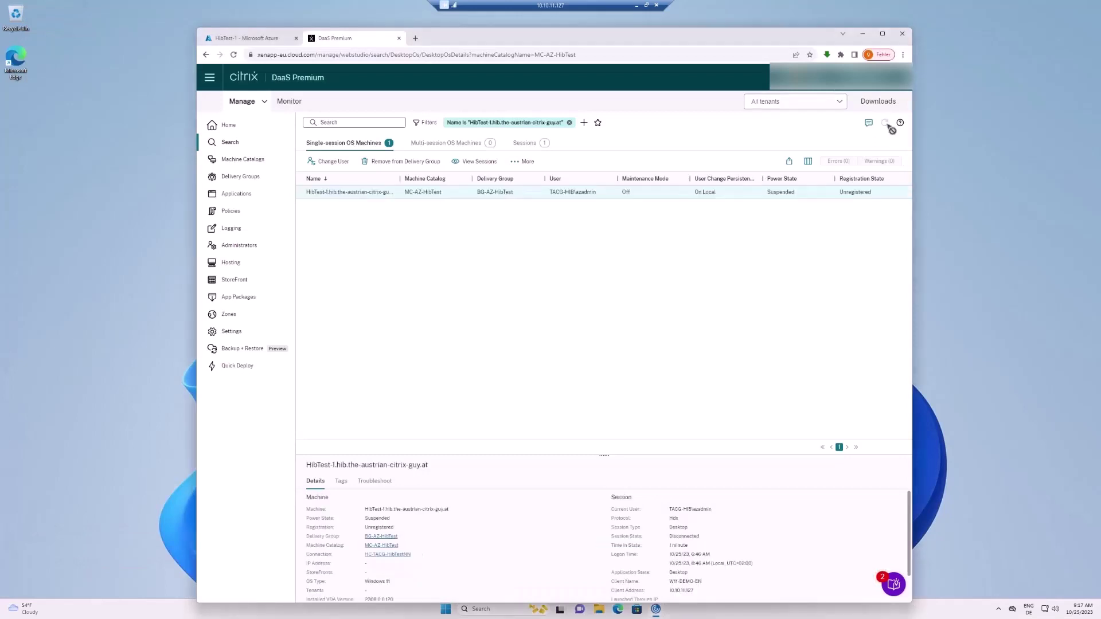
key(ctrl+Tab)
click(675, 133)
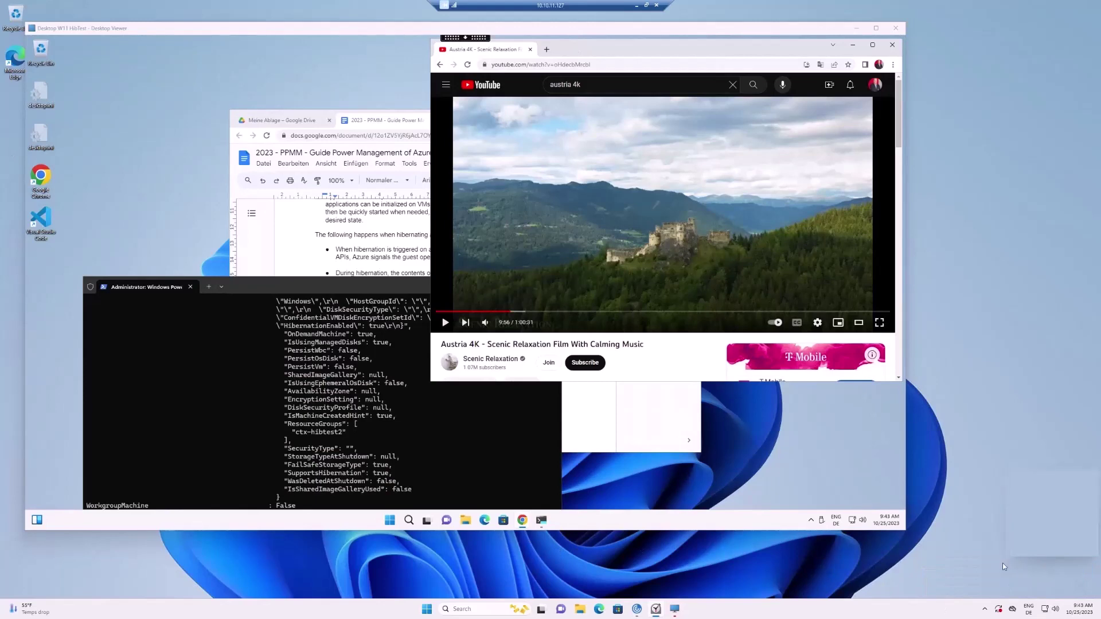
Bring the Google Docs hibernation guide to the front and move it to the top-left
click(414, 122)
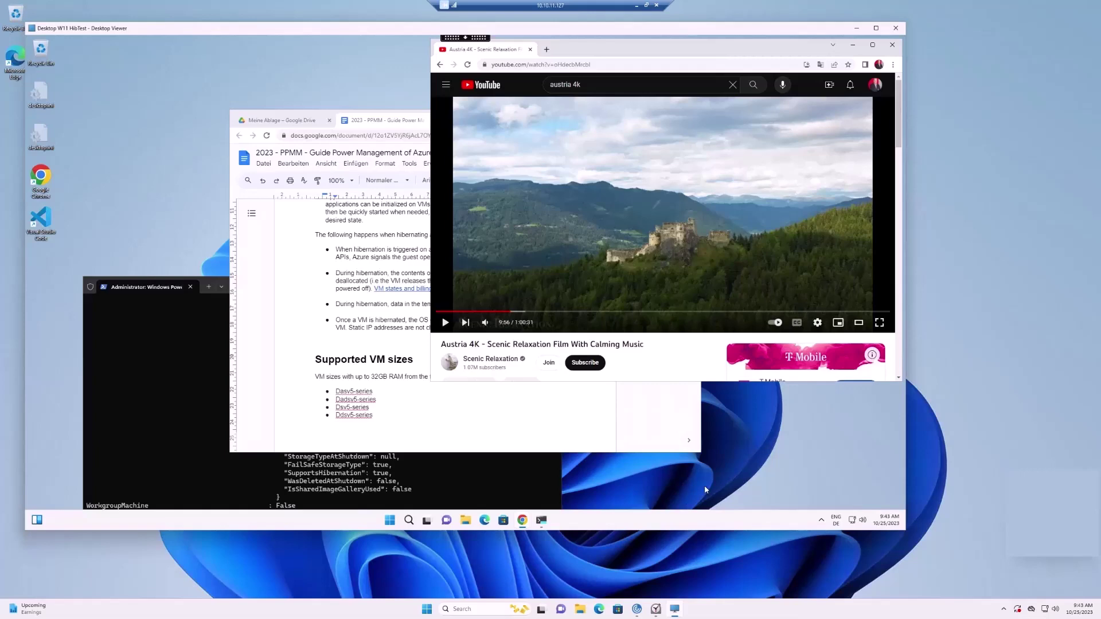
drag(402, 114, 197, 45)
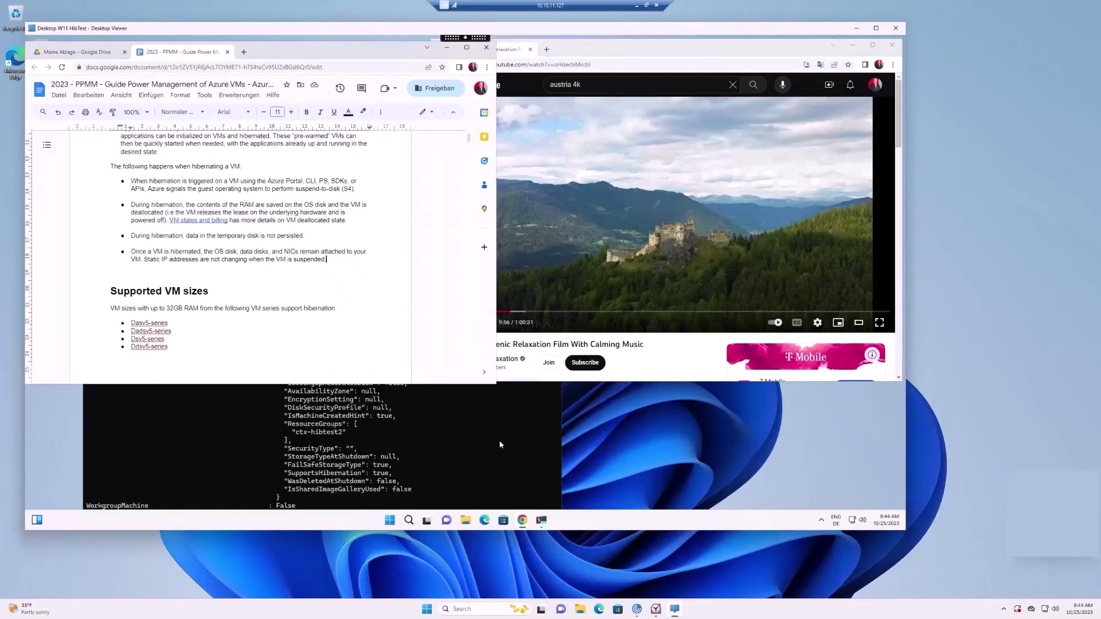